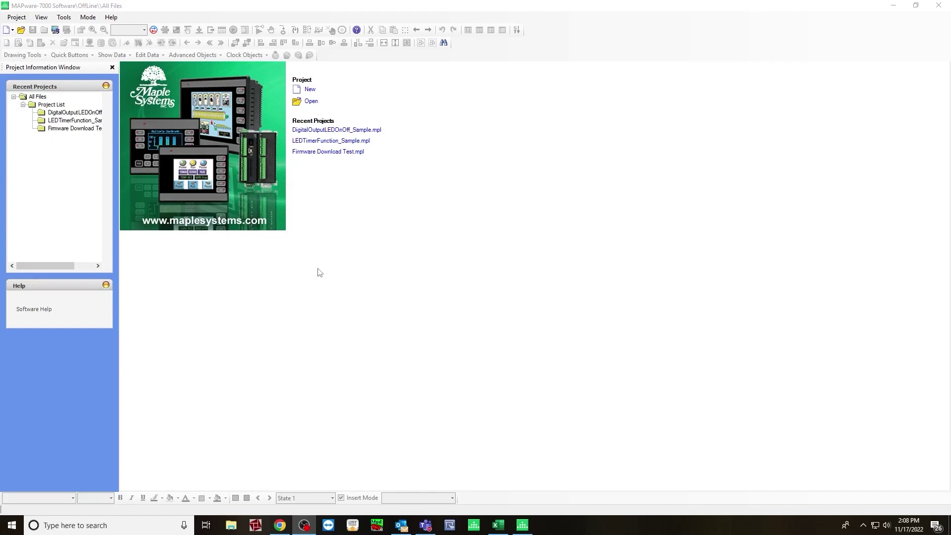
Create a new project for product HMC4070, model HMC4070A-M, accepting the default project configuration.
{"action": "left_click", "coordinate": [313, 94]}
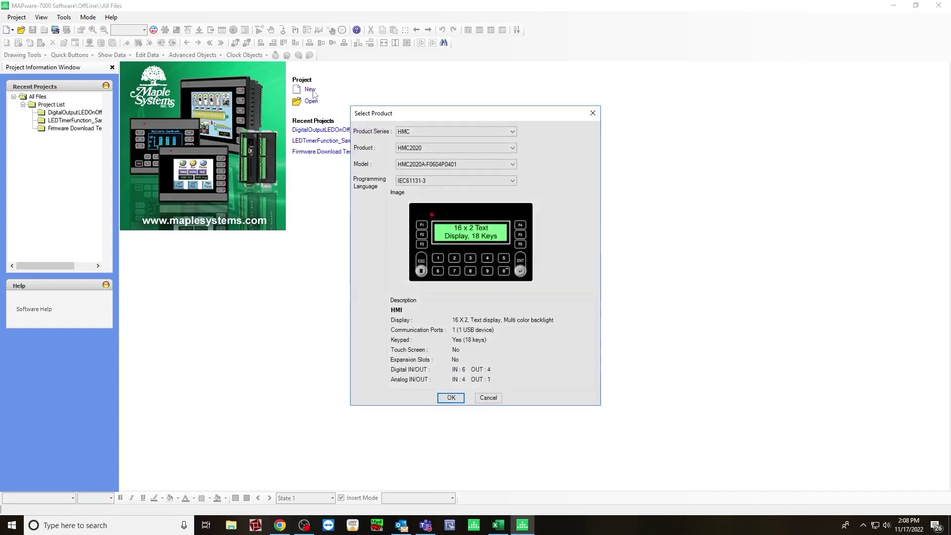
{"action": "left_click", "coordinate": [449, 147]}
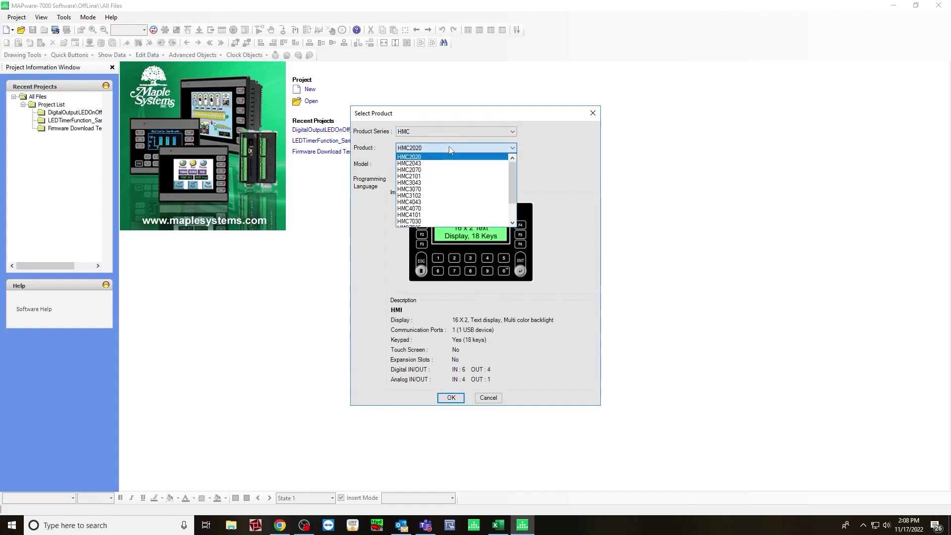
{"action": "left_click", "coordinate": [441, 208]}
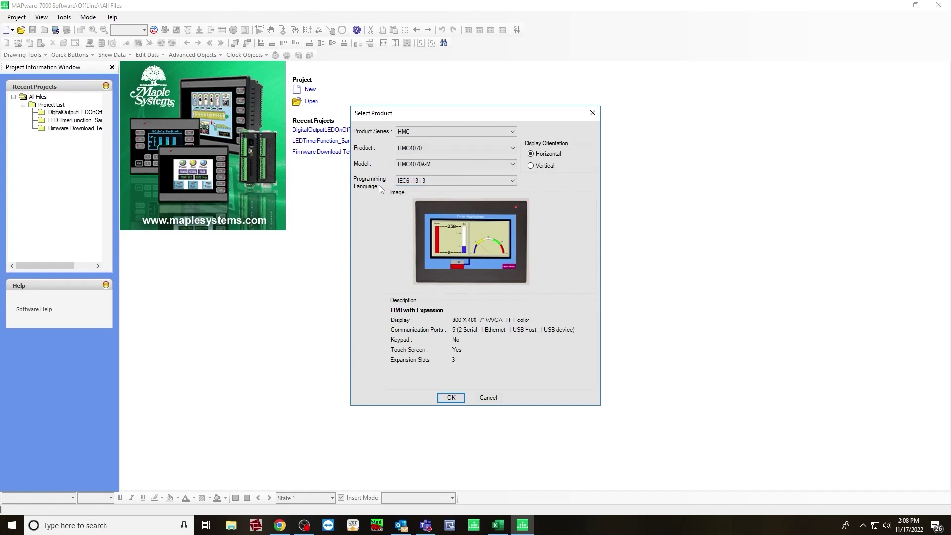
{"action": "left_click", "coordinate": [448, 401]}
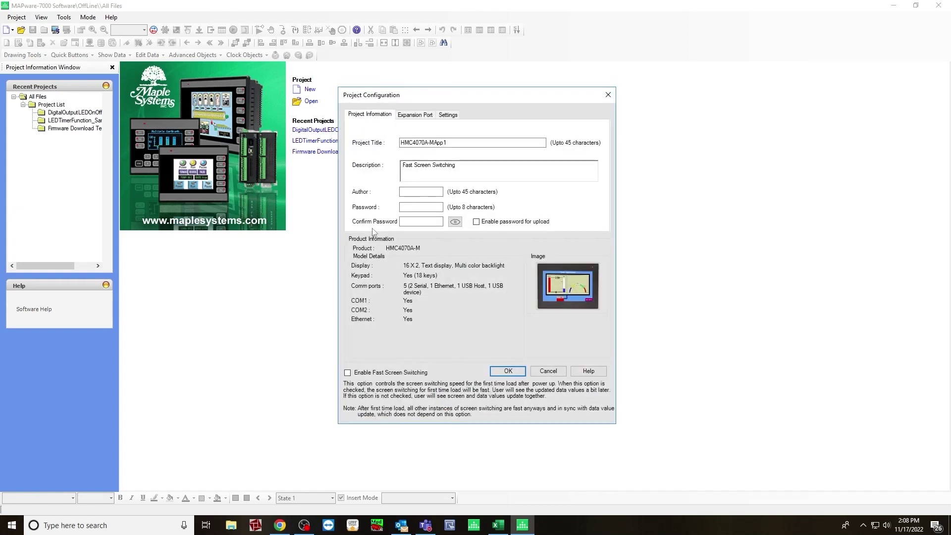
{"action": "left_click", "coordinate": [508, 371]}
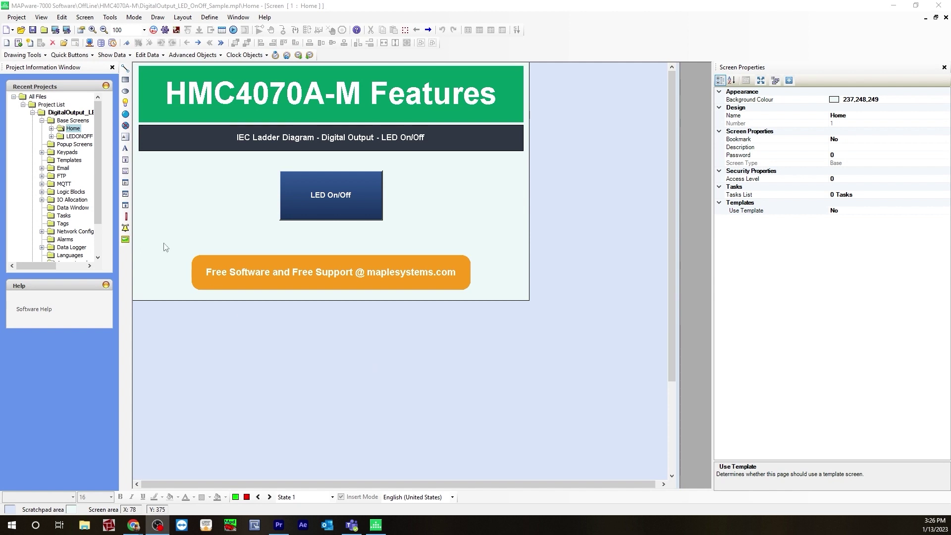
Go to the Expansion I/O allocation and edit the module in Slot1.
{"action": "double_click", "coordinate": [73, 200]}
{"action": "left_click", "coordinate": [42, 200]}
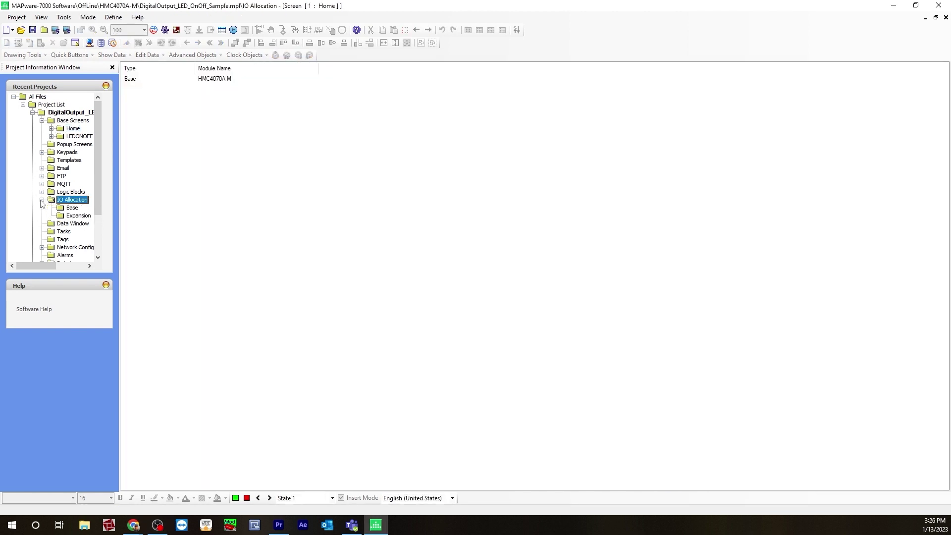
{"action": "left_click", "coordinate": [74, 216]}
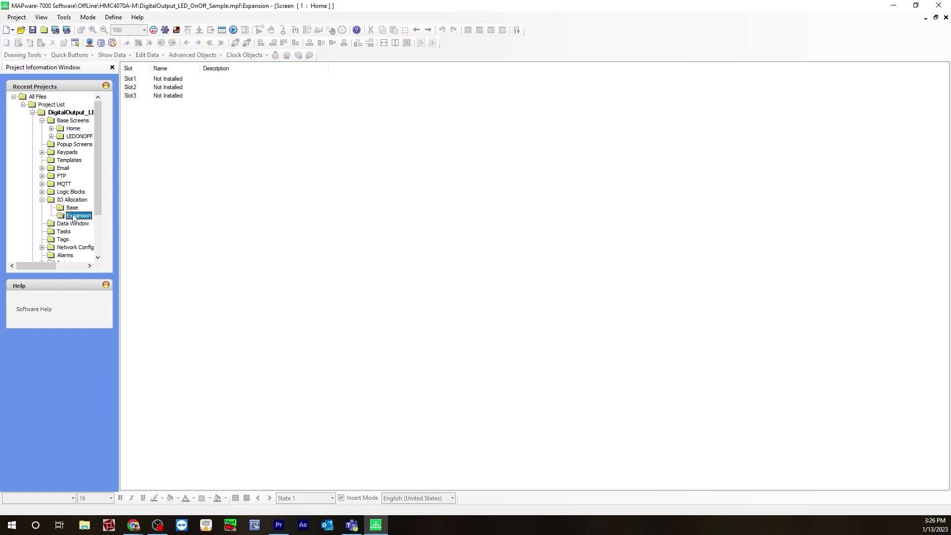
{"action": "left_click", "coordinate": [164, 80]}
{"action": "right_click", "coordinate": [168, 79]}
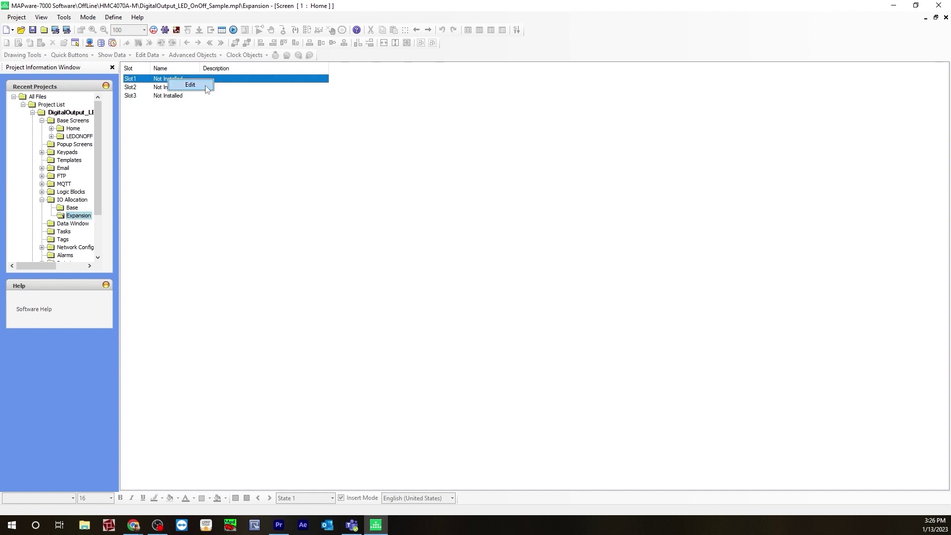
{"action": "left_click", "coordinate": [190, 84]}
Choose HMC3-M1210Y0201-V2 for Slot1 with Download Configuration Settings ticked, and confirm.
{"action": "left_click", "coordinate": [520, 209]}
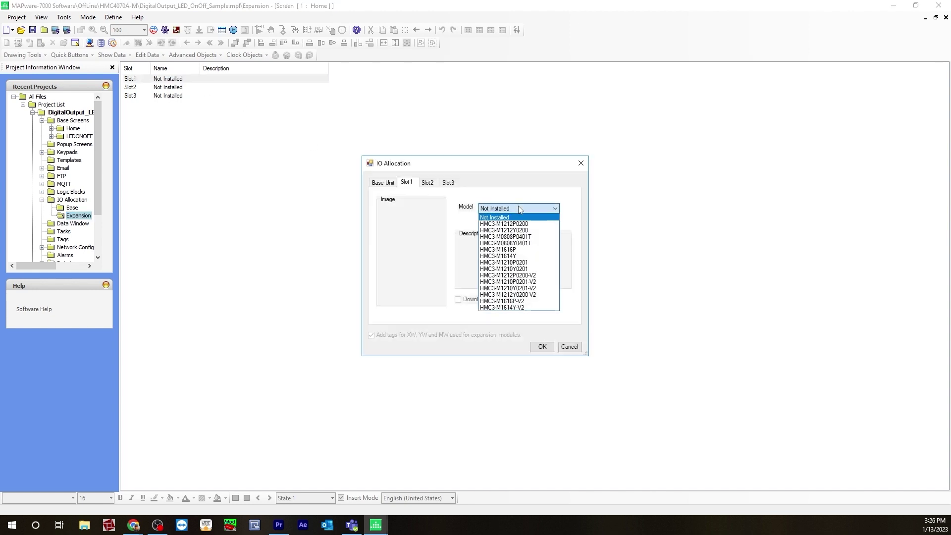
{"action": "left_click", "coordinate": [522, 290]}
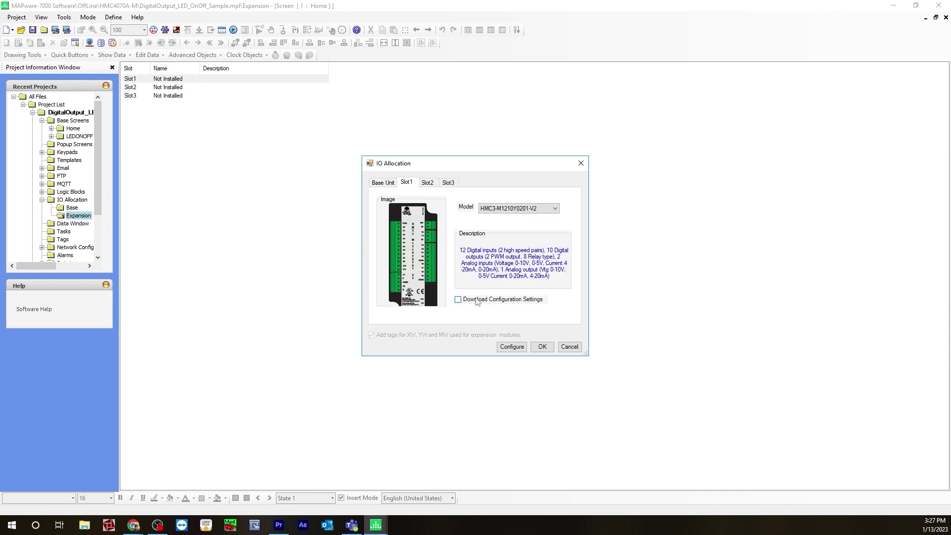
{"action": "left_click", "coordinate": [458, 300]}
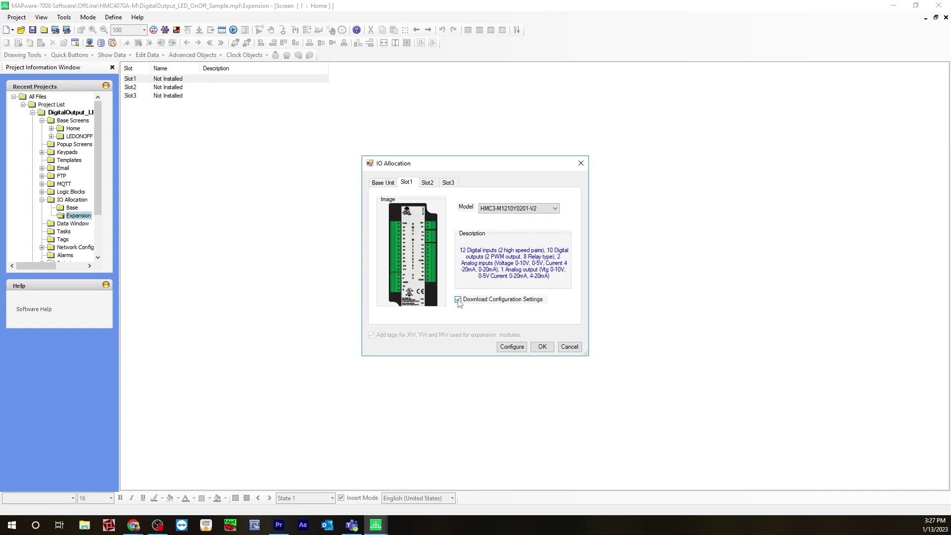
{"action": "left_click", "coordinate": [512, 347]}
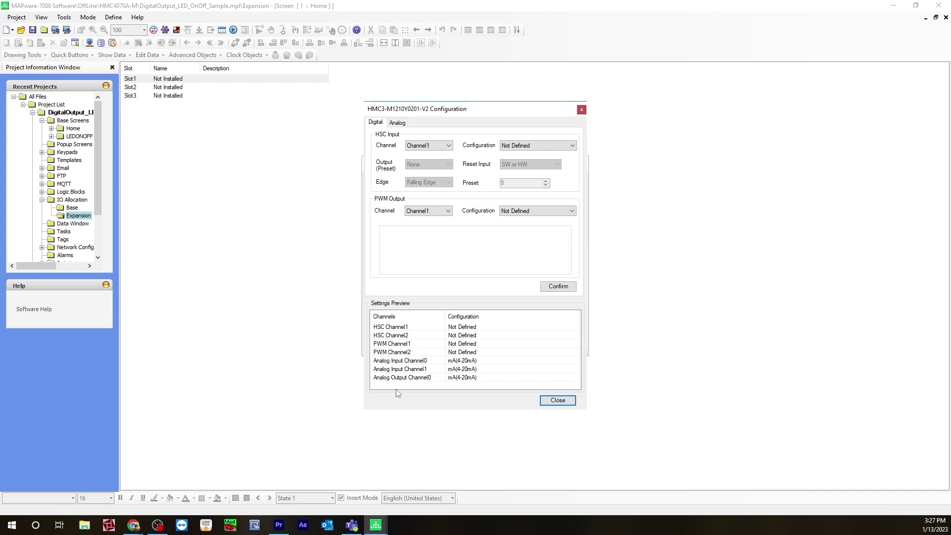
{"action": "left_click", "coordinate": [559, 287]}
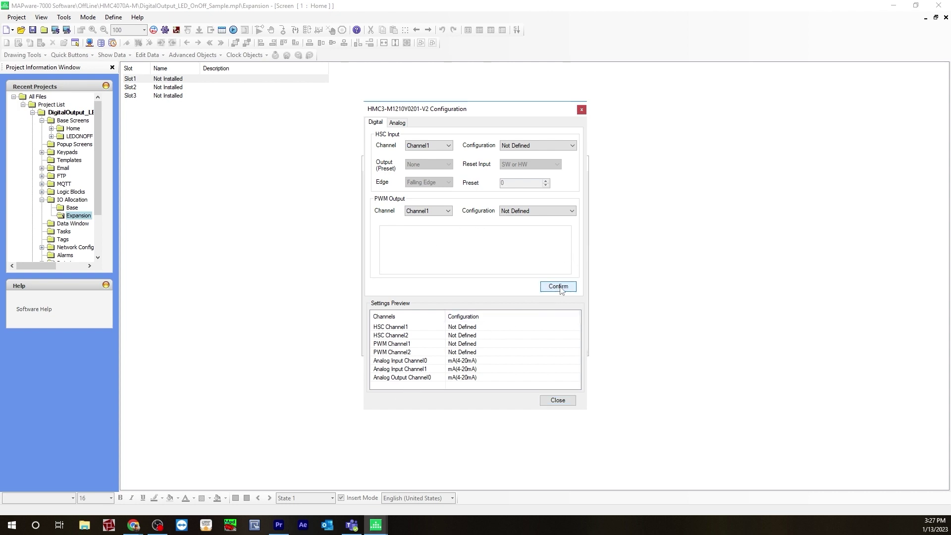
{"action": "left_click", "coordinate": [559, 400]}
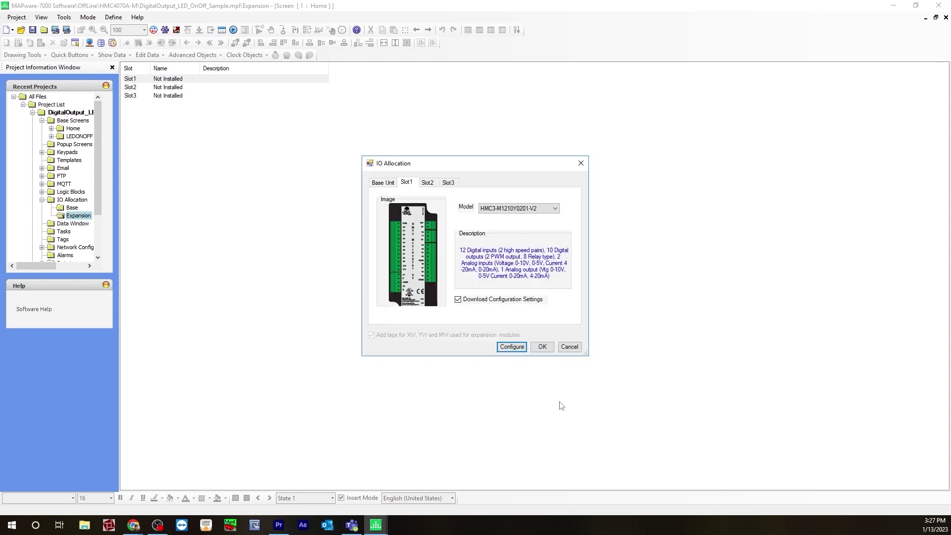
{"action": "left_click", "coordinate": [543, 347]}
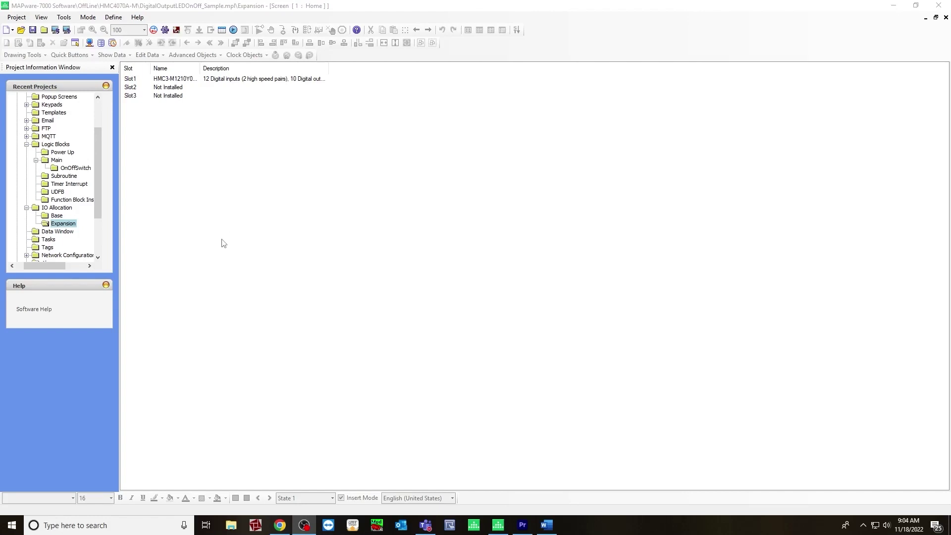
Add OnOffSwitch as a new BOOL tag in the tag database, then show the Logic Blocks page.
{"action": "left_click", "coordinate": [48, 248]}
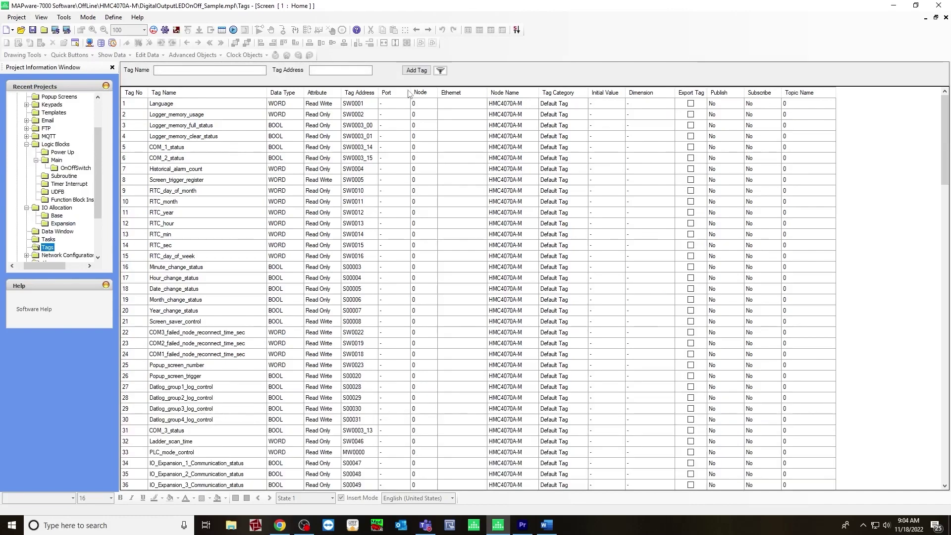
{"action": "left_click", "coordinate": [416, 70]}
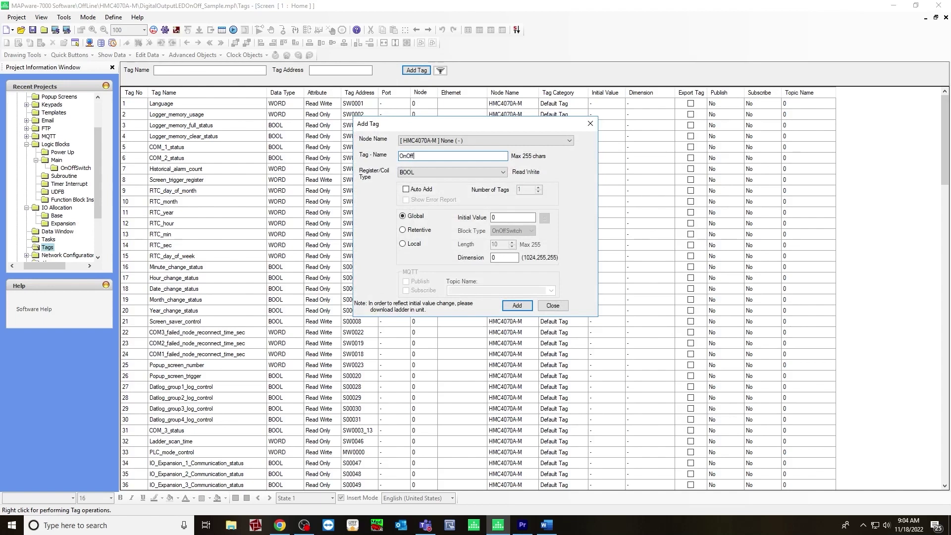
{"action": "type", "text": "OnOffSwitch"}
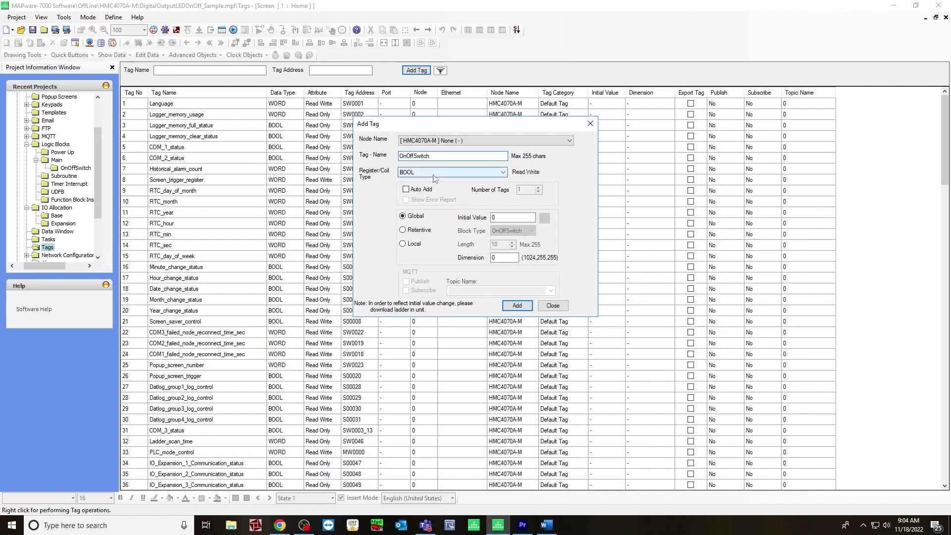
{"action": "left_click", "coordinate": [517, 306]}
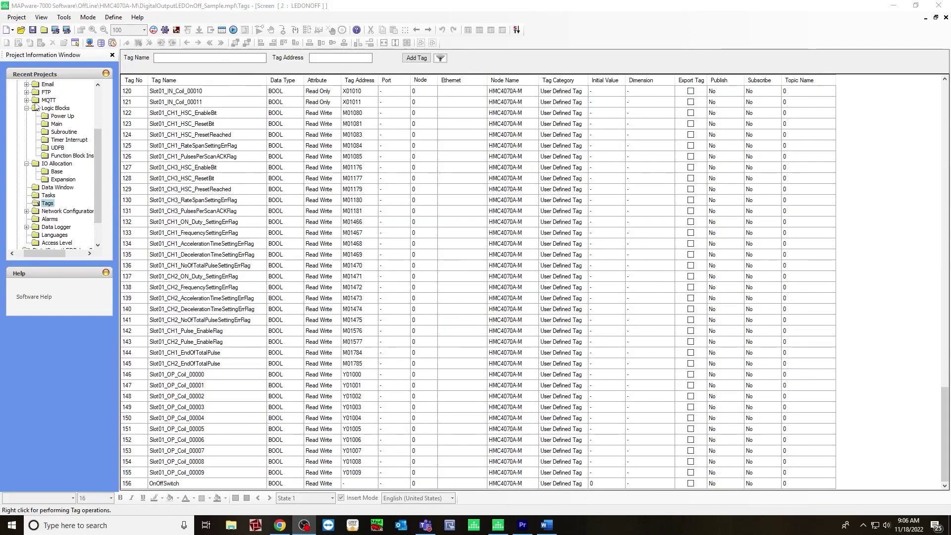
{"action": "left_click", "coordinate": [56, 108]}
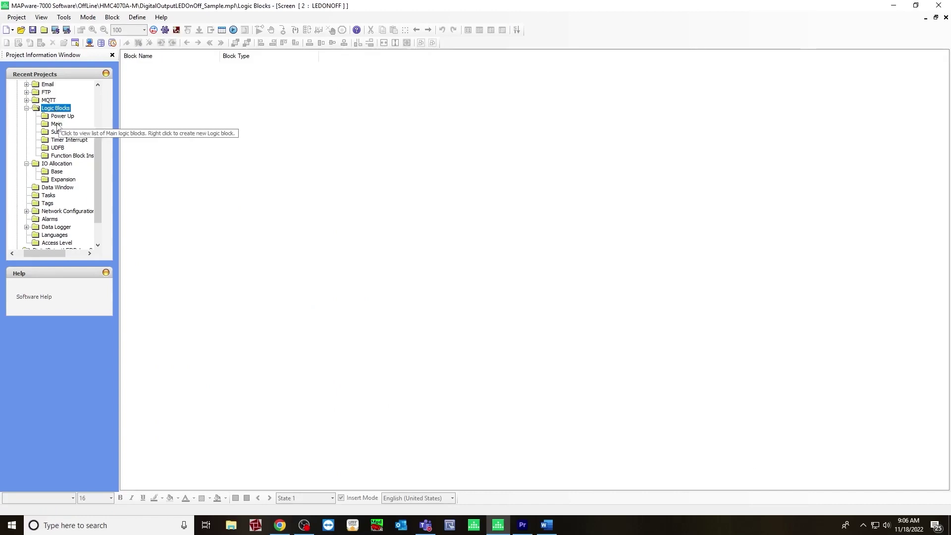
Create a new Main ladder (LD) logic block named OnOff.
{"action": "left_click", "coordinate": [57, 124]}
{"action": "right_click", "coordinate": [57, 124]}
{"action": "left_click", "coordinate": [89, 133]}
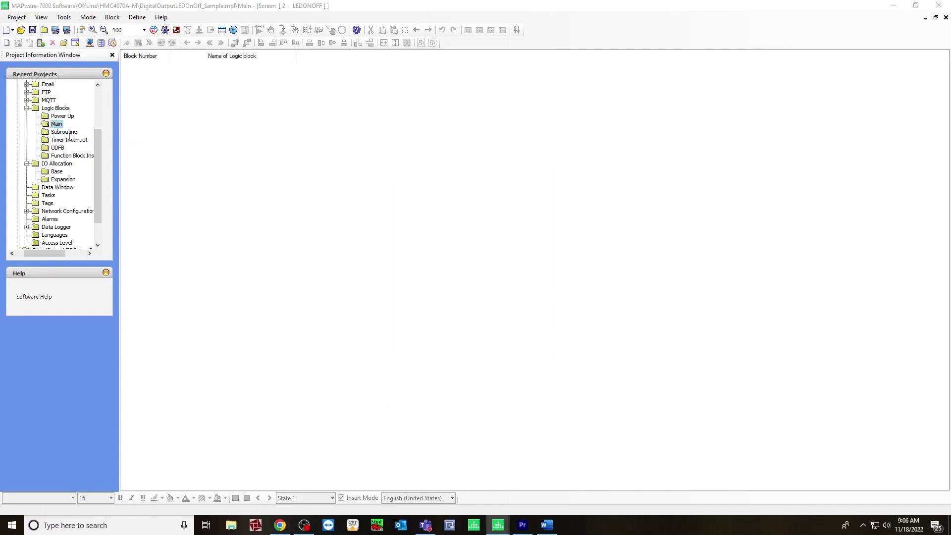
{"action": "double_click", "coordinate": [470, 186]}
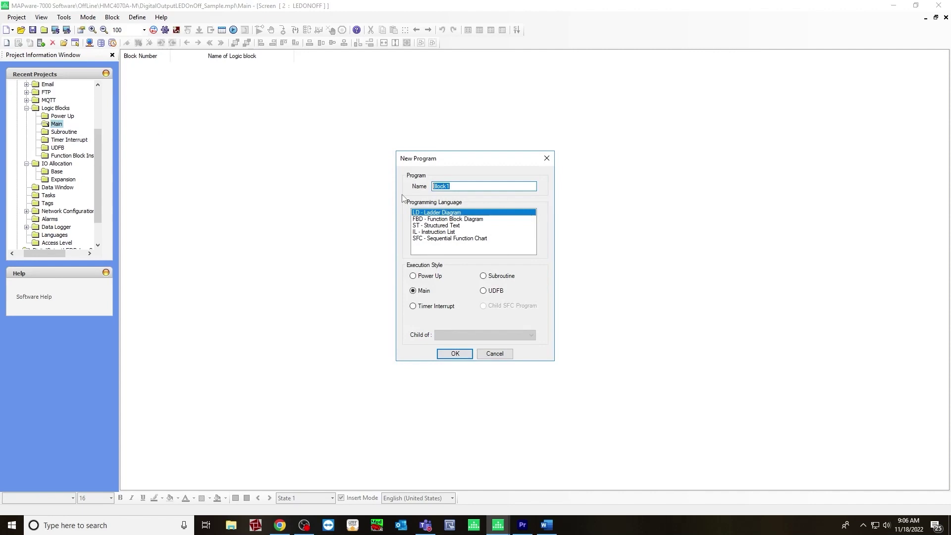
{"action": "type", "text": "OnOff"}
{"action": "left_click", "coordinate": [455, 353]}
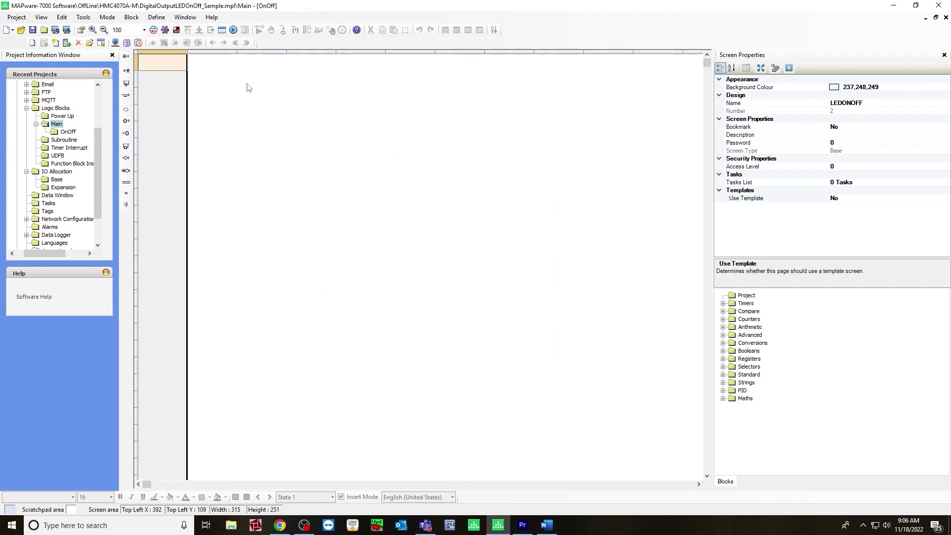
Add a rung with an OnOffSwitch contact driving the Slot01_OP_Coil_00000 coil, then compile.
{"action": "left_click", "coordinate": [127, 171]}
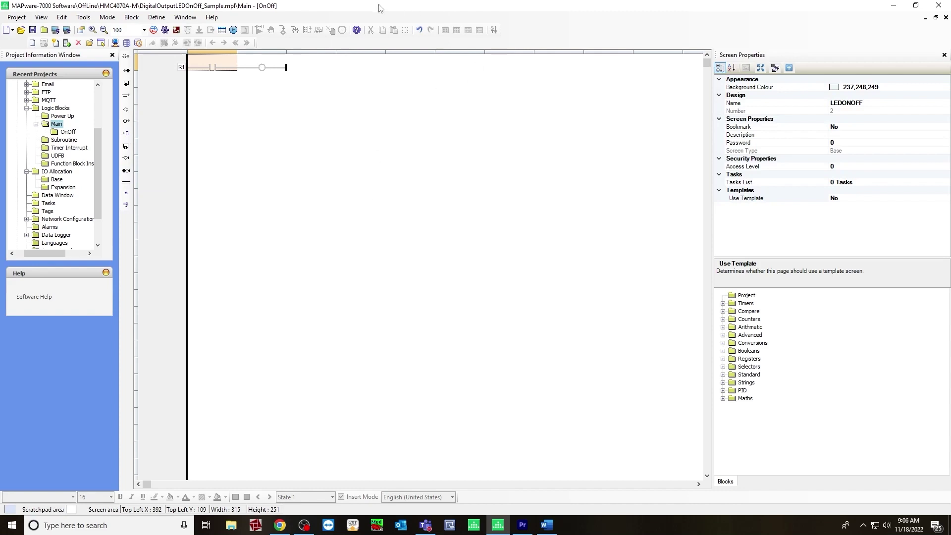
{"action": "double_click", "coordinate": [219, 71]}
{"action": "type", "text": "OnOffSwitch"}
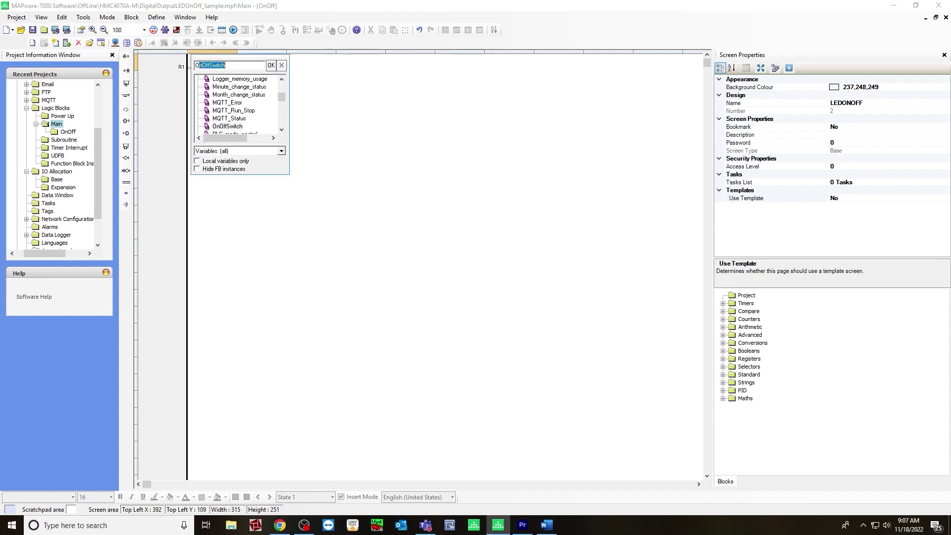
{"action": "left_click", "coordinate": [271, 64]}
{"action": "double_click", "coordinate": [270, 69]}
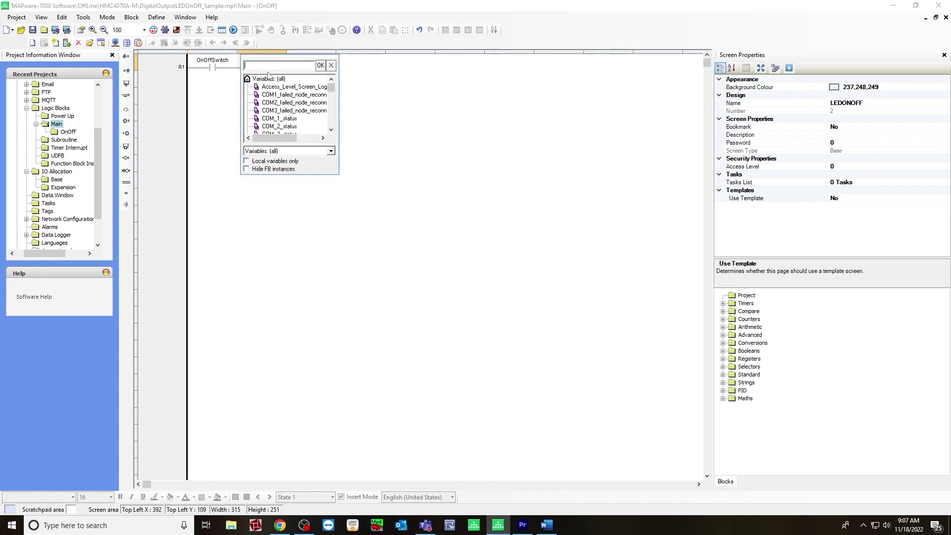
{"action": "type", "text": "Slot01_CH0_Analog_IP_Type"}
{"action": "left_click_drag", "start_coordinate": [338, 124], "coordinate": [338, 121]}
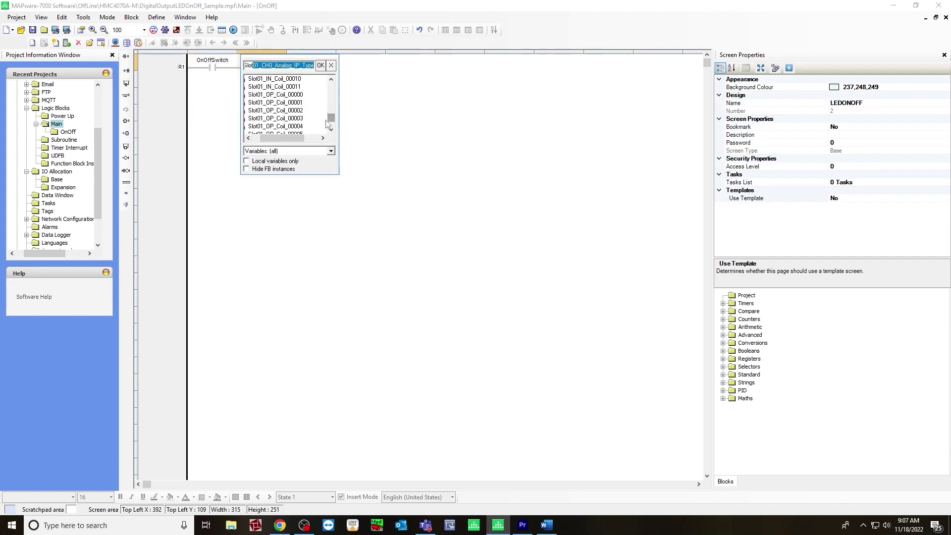
{"action": "left_click", "coordinate": [302, 95]}
{"action": "left_click", "coordinate": [321, 66]}
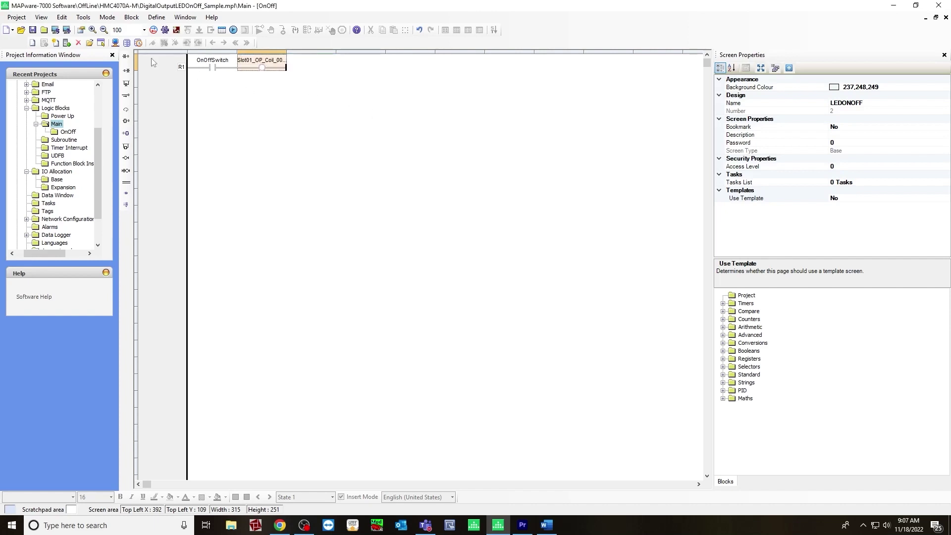
{"action": "left_click", "coordinate": [166, 31]}
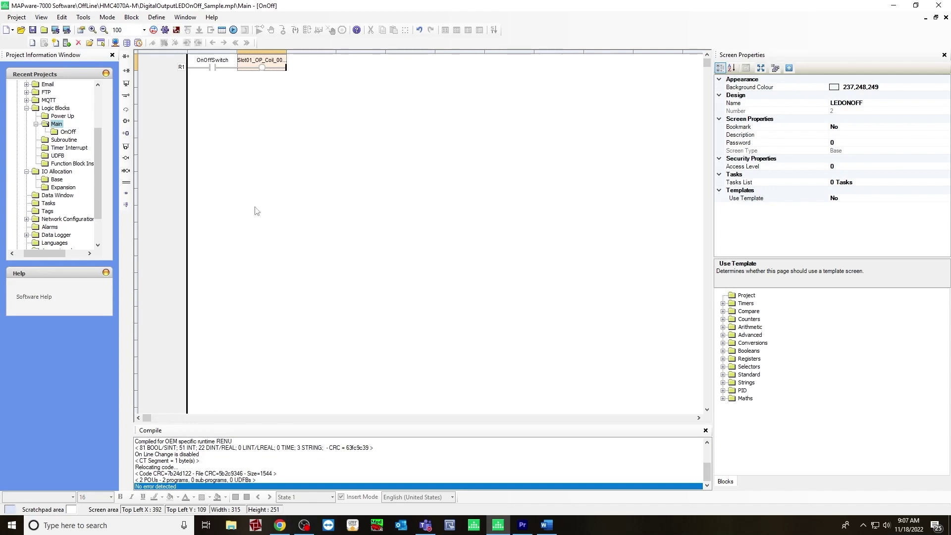
Run the simulation, return to the OnOff ladder block and force OnOffSwitch to TRUE.
{"action": "left_click", "coordinate": [234, 30]}
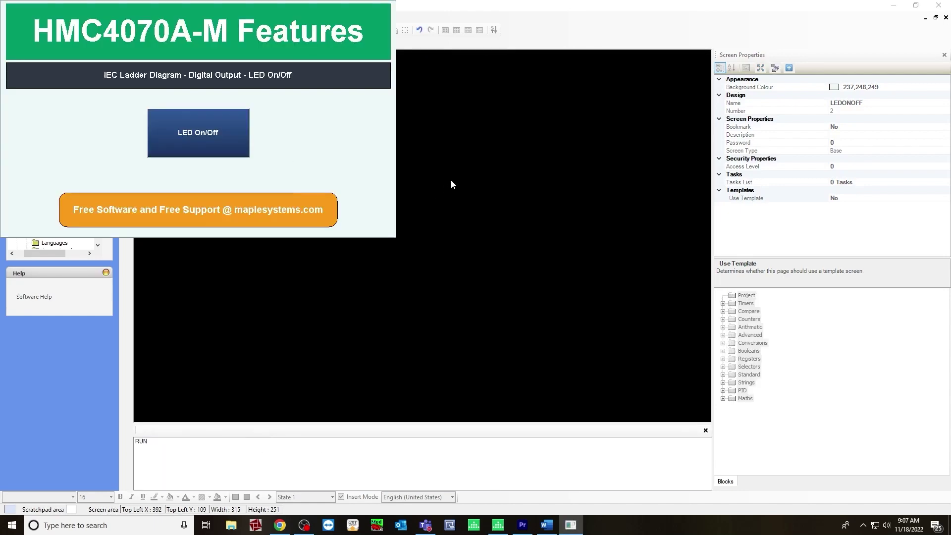
{"action": "left_click", "coordinate": [325, 186]}
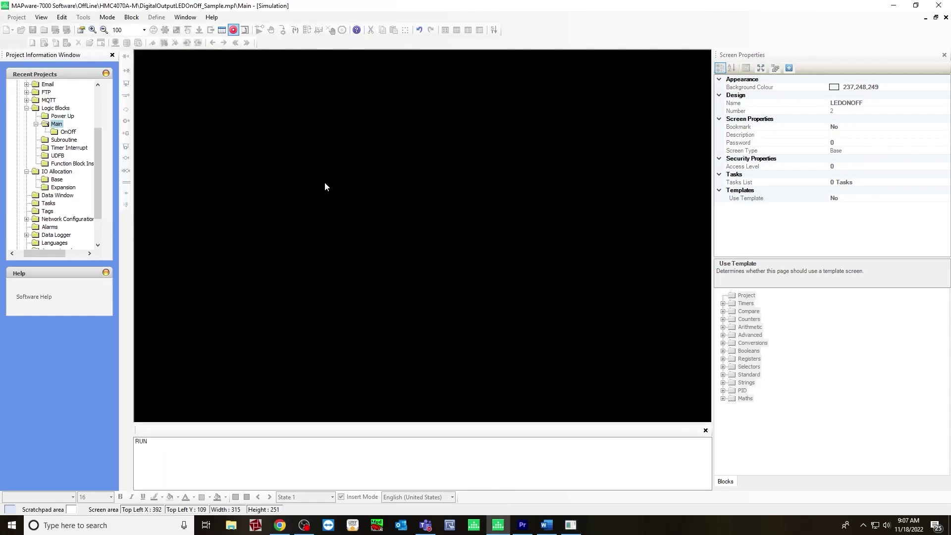
{"action": "double_click", "coordinate": [56, 124]}
{"action": "double_click", "coordinate": [189, 67]}
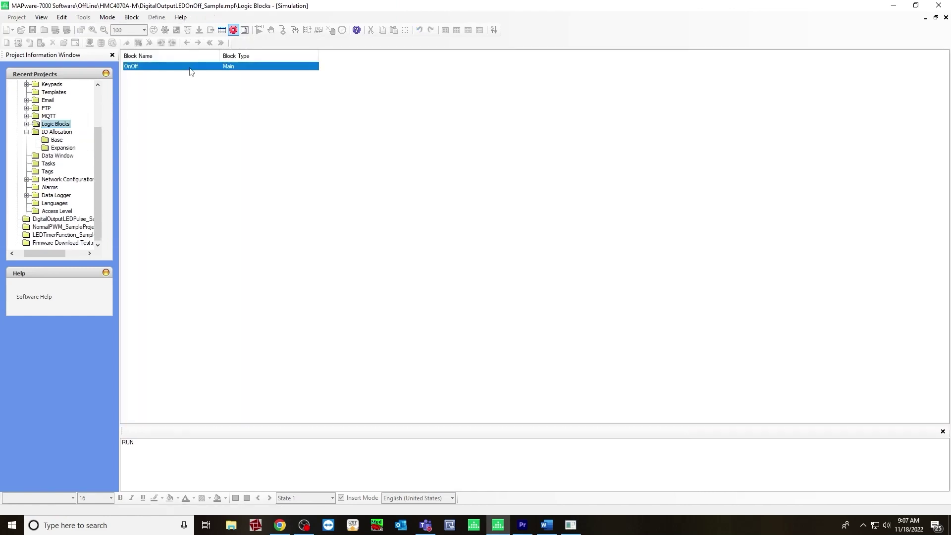
{"action": "double_click", "coordinate": [213, 69]}
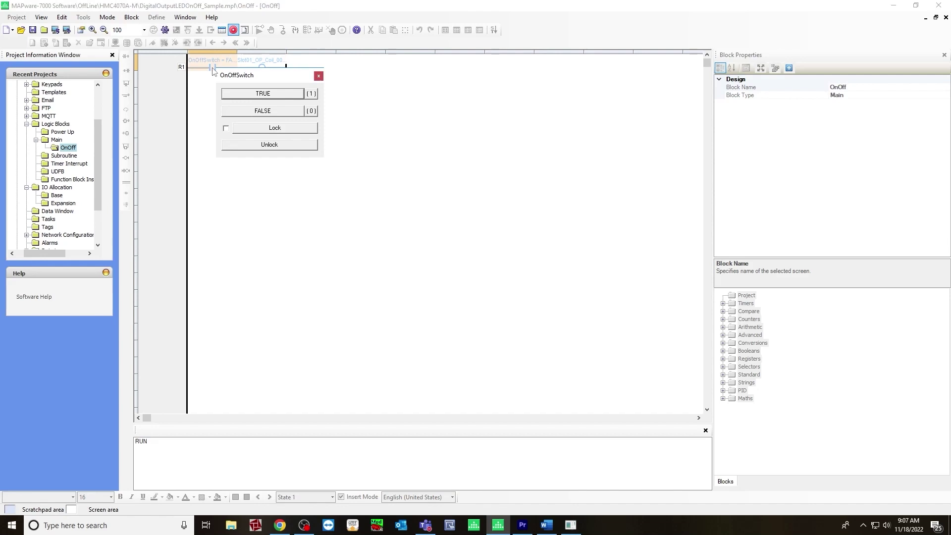
{"action": "left_click", "coordinate": [249, 97]}
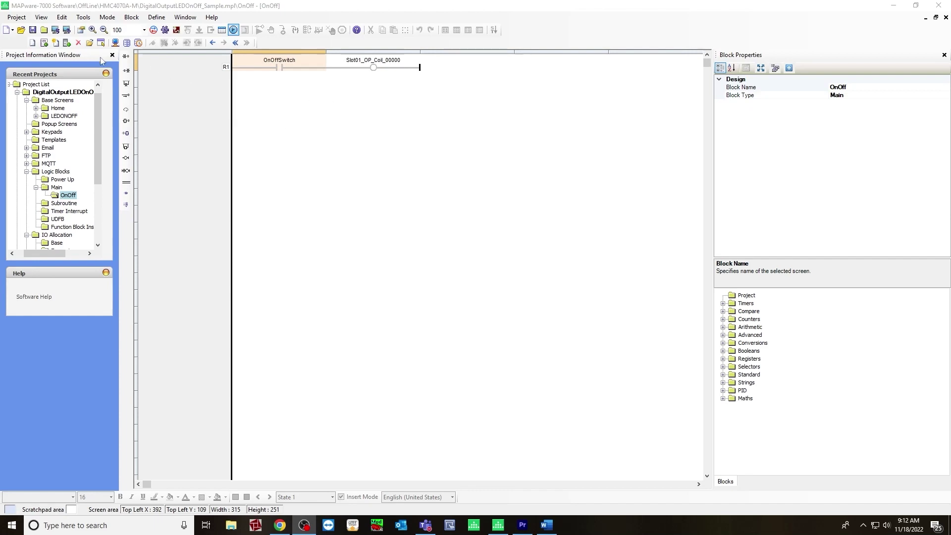
On the LEDONOFF screen, place a Toggle Bit button sized 172×132.
{"action": "left_click", "coordinate": [57, 101]}
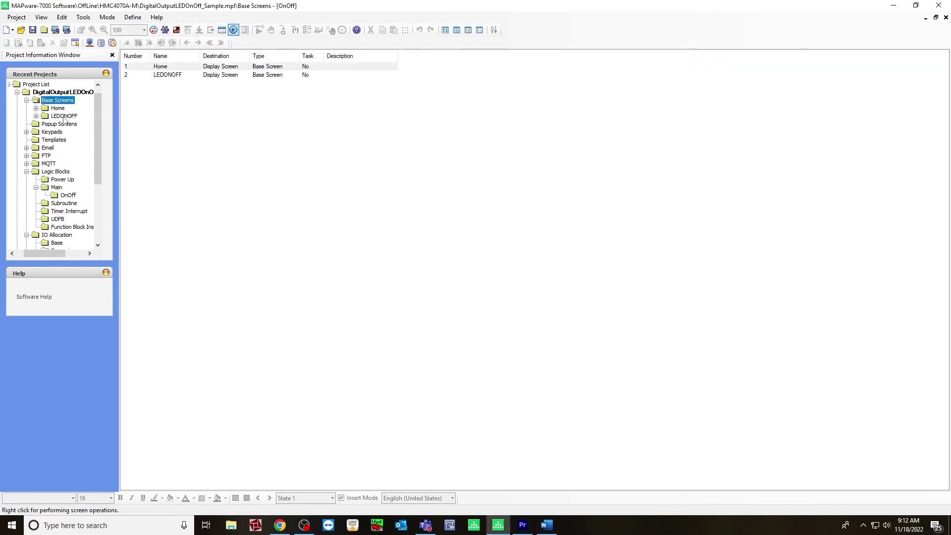
{"action": "left_click", "coordinate": [64, 117]}
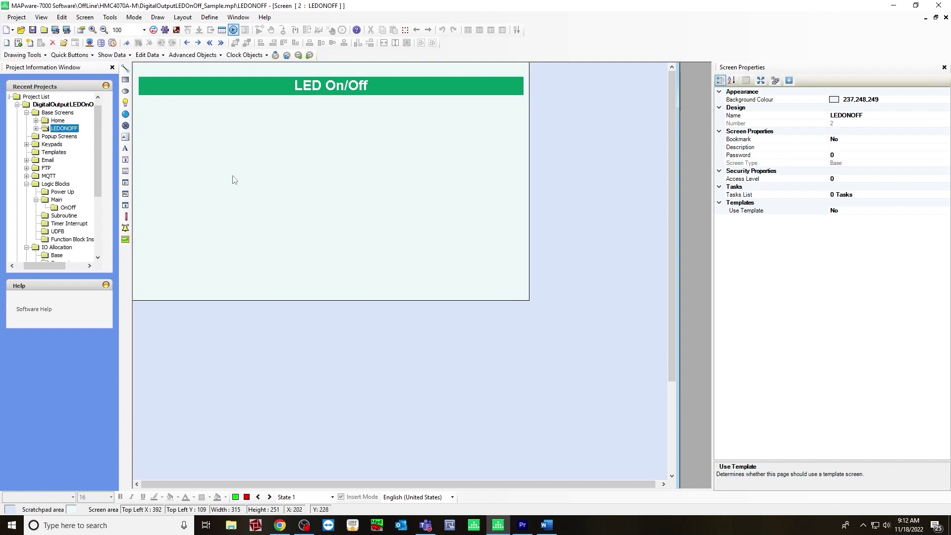
{"action": "left_click", "coordinate": [157, 17]}
{"action": "mouse_move", "coordinate": [188, 39]}
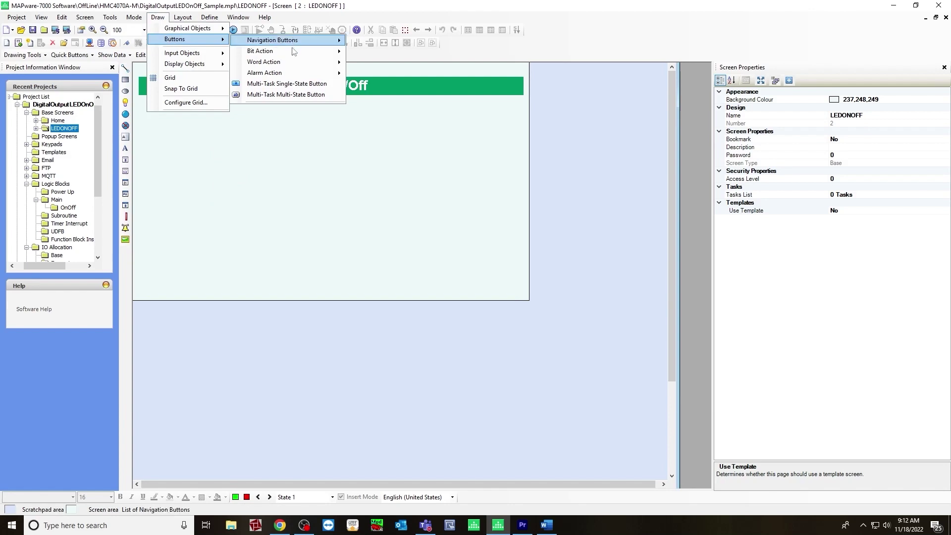
{"action": "mouse_move", "coordinate": [293, 52]}
{"action": "left_click", "coordinate": [370, 73]}
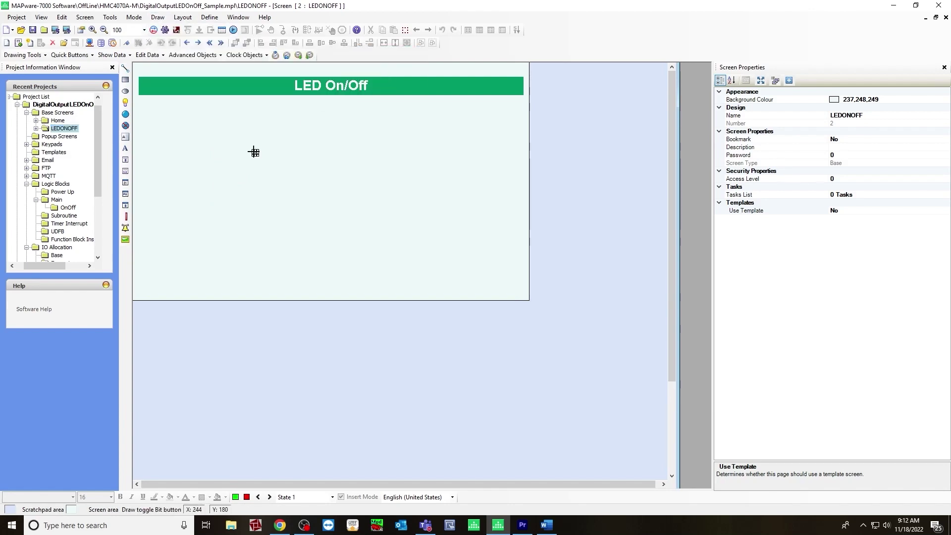
{"action": "left_click", "coordinate": [253, 152]}
{"action": "mouse_move", "coordinate": [286, 172]}
{"action": "left_mouse_down"}
{"action": "mouse_move", "coordinate": [340, 217]}
{"action": "mouse_move", "coordinate": [291, 189]}
{"action": "left_mouse_up"}
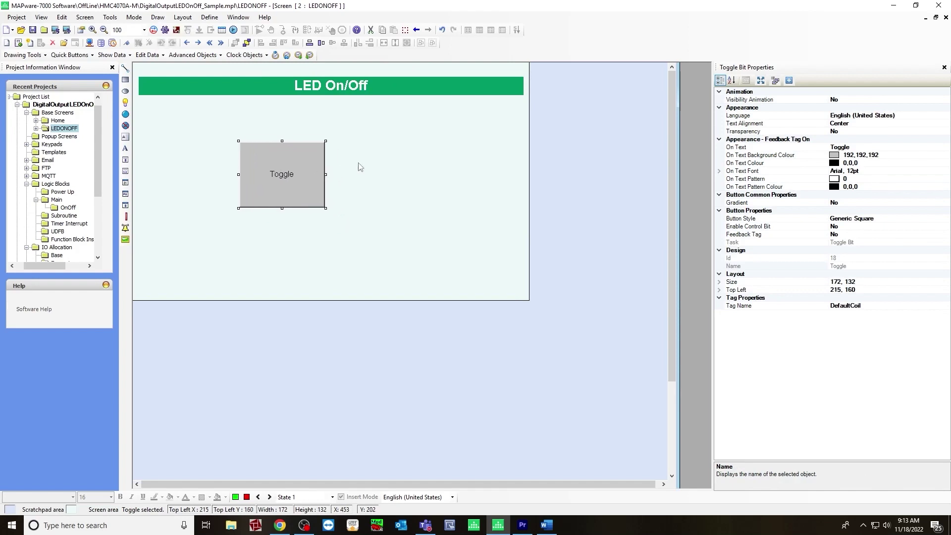
Place a bit lamp to the right of the toggle and enlarge it.
{"action": "left_click", "coordinate": [125, 102]}
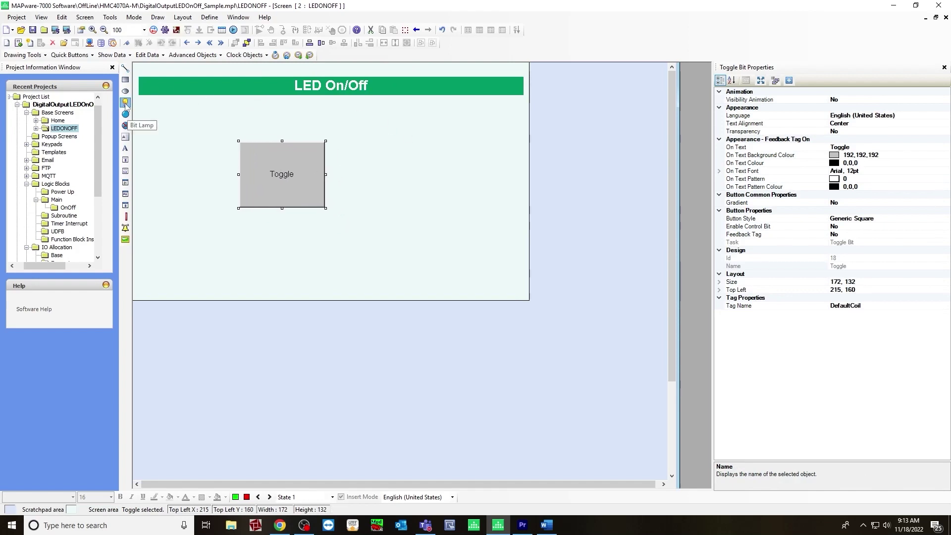
{"action": "left_click", "coordinate": [408, 175]}
{"action": "left_click_drag", "start_coordinate": [408, 176], "coordinate": [378, 170]}
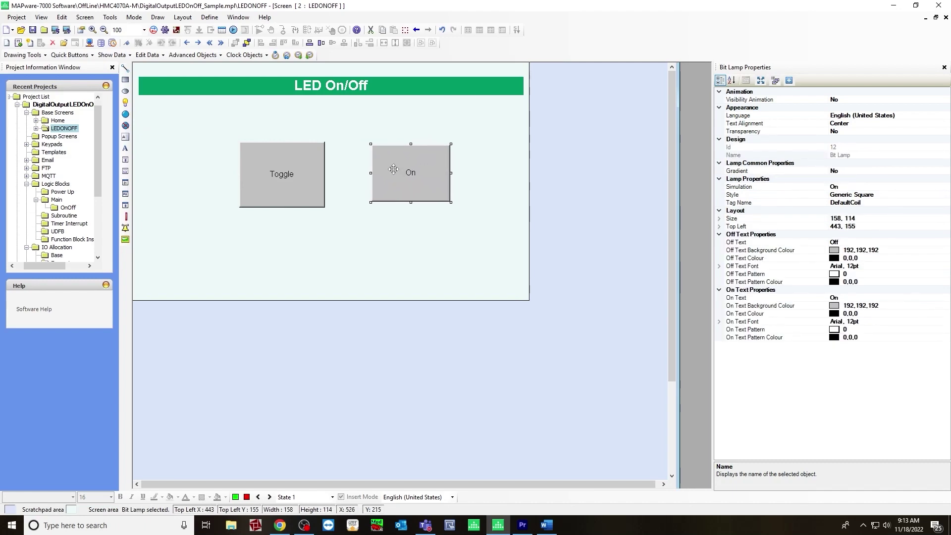
Nudge the toggle button one pixel left and set its Button Style to User defined Images.
{"action": "left_click", "coordinate": [266, 169]}
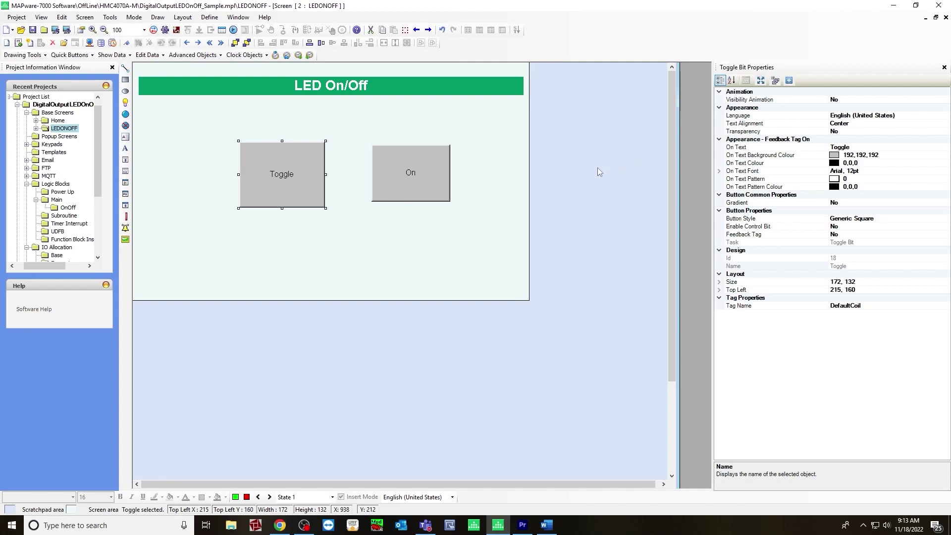
{"action": "key", "text": "Left"}
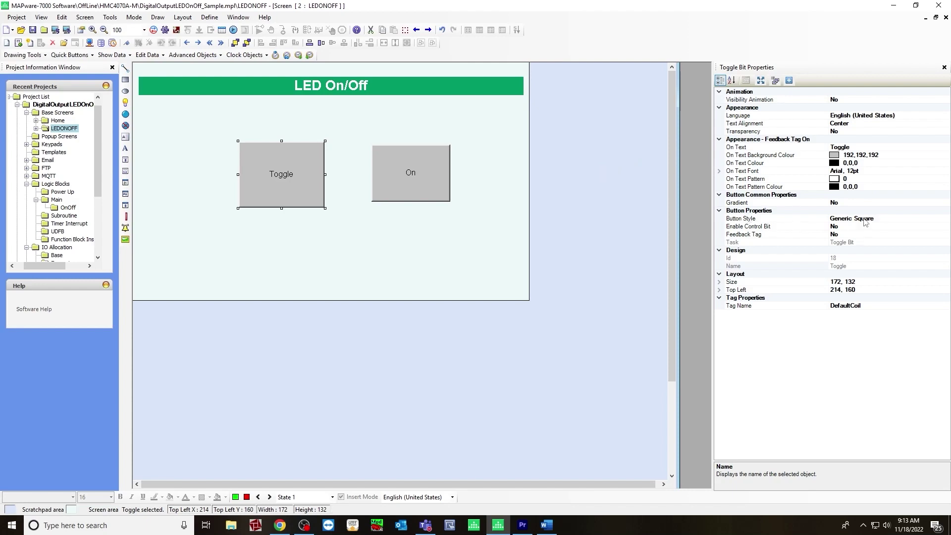
{"action": "left_click", "coordinate": [864, 219]}
{"action": "left_click", "coordinate": [946, 218]}
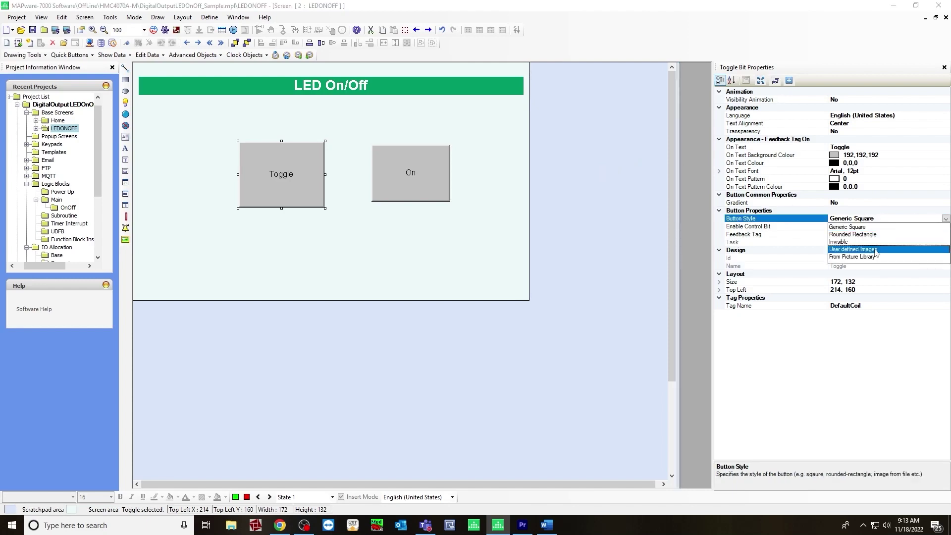
{"action": "left_click", "coordinate": [879, 252]}
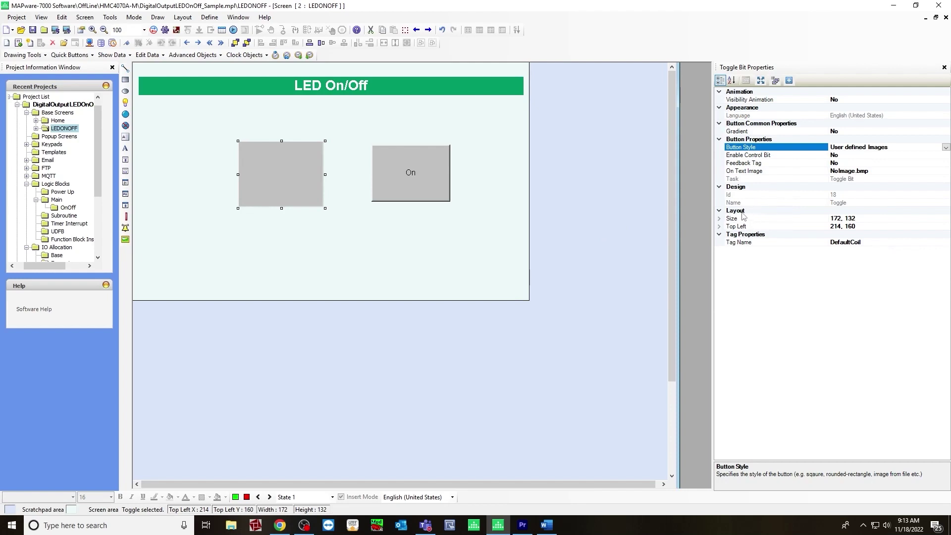
Set the toggle's Feedback Tag to Yes and browse for its Feedback Tag Name.
{"action": "left_click", "coordinate": [742, 164]}
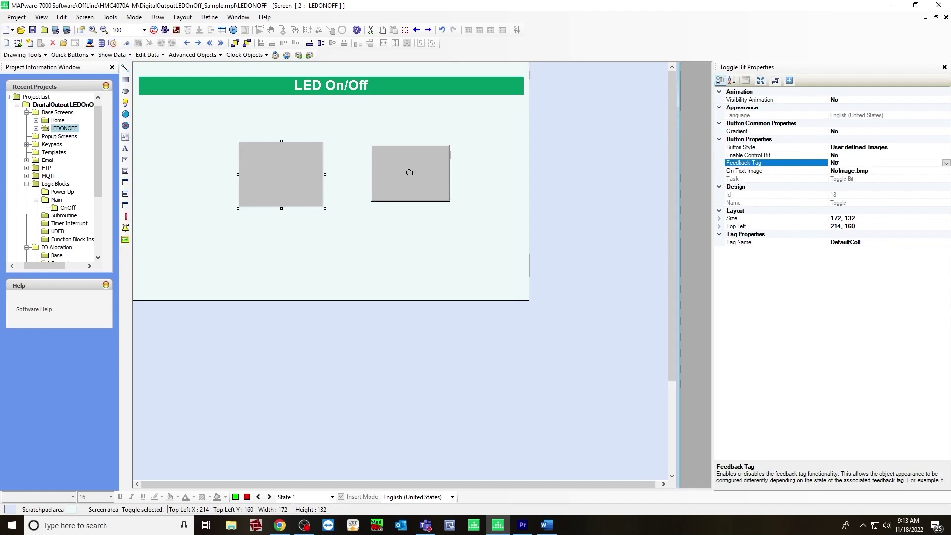
{"action": "left_click", "coordinate": [946, 163]}
{"action": "left_click", "coordinate": [878, 182]}
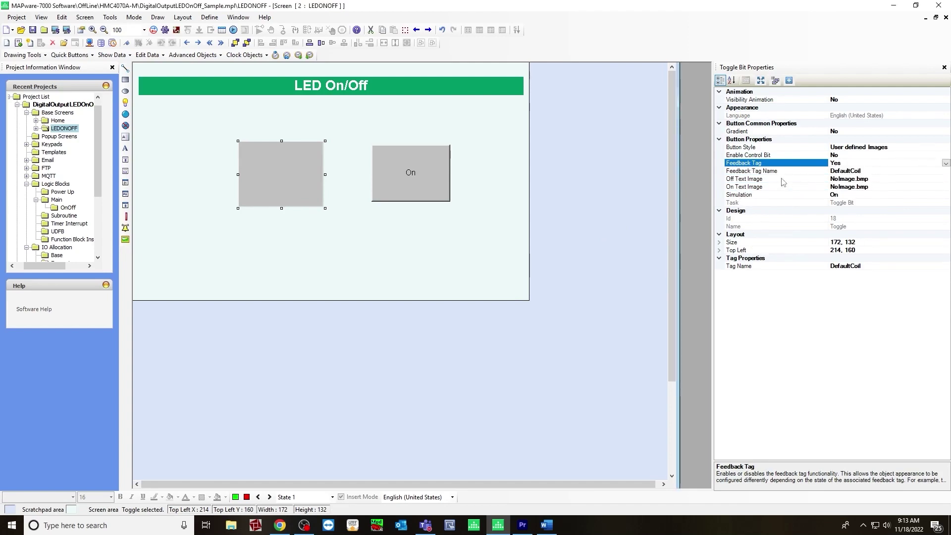
{"action": "left_click", "coordinate": [741, 171]}
{"action": "left_click", "coordinate": [946, 171]}
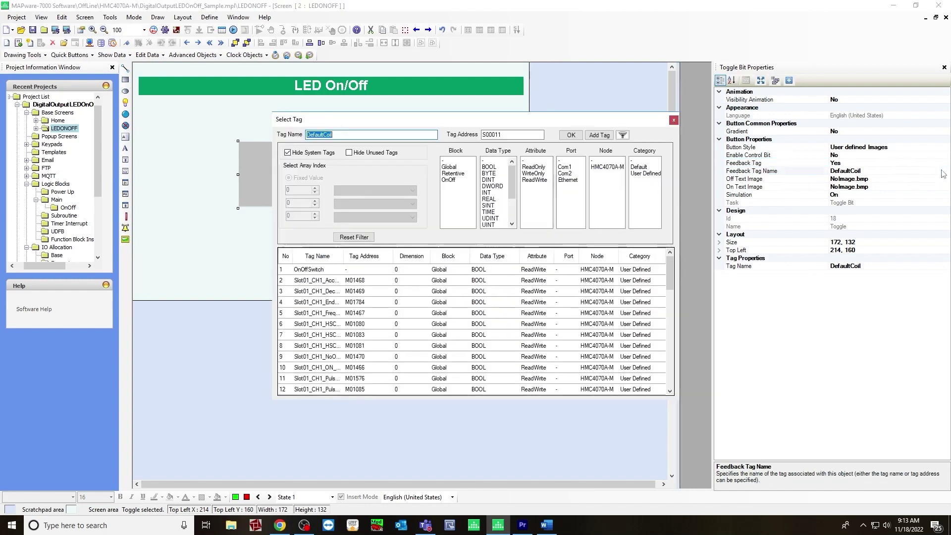
Set the feedback tag to OnOffSwitch and the off image to LED Light Switch BMP's Asset 196@2x.
{"action": "left_click", "coordinate": [331, 270]}
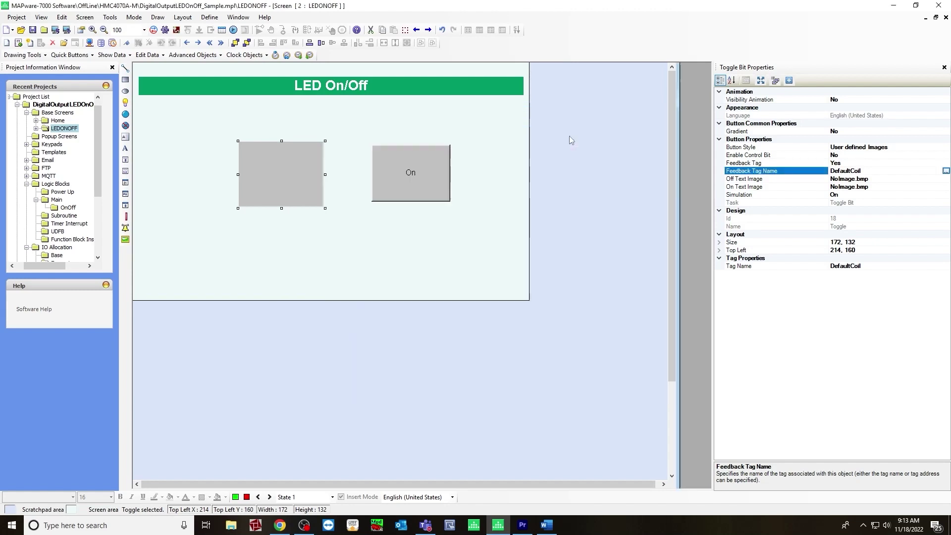
{"action": "left_click", "coordinate": [571, 136]}
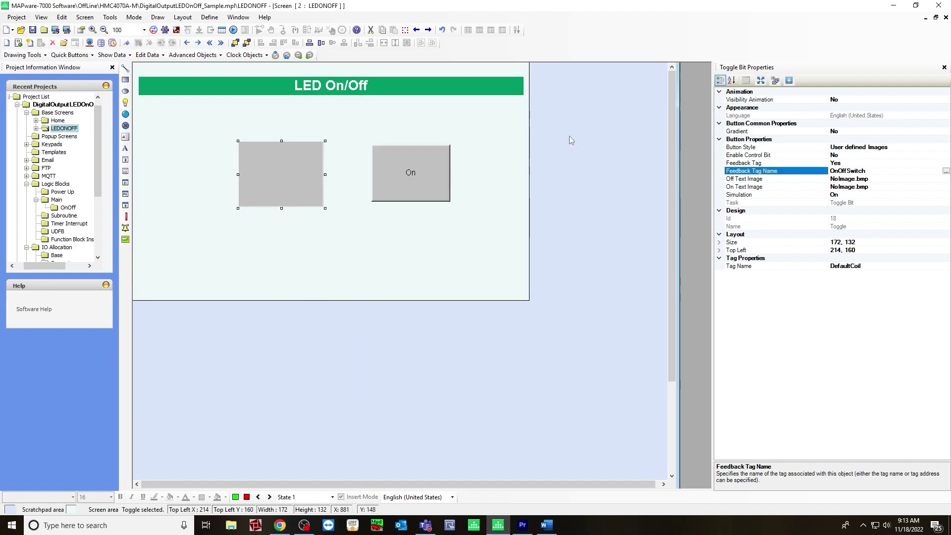
{"action": "left_click", "coordinate": [887, 180]}
{"action": "left_click", "coordinate": [946, 180]}
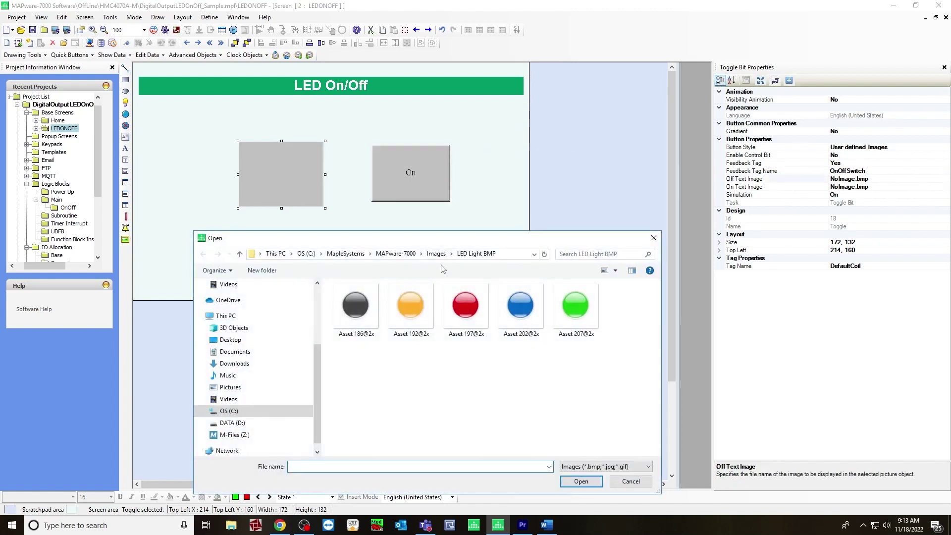
{"action": "left_click", "coordinate": [437, 254]}
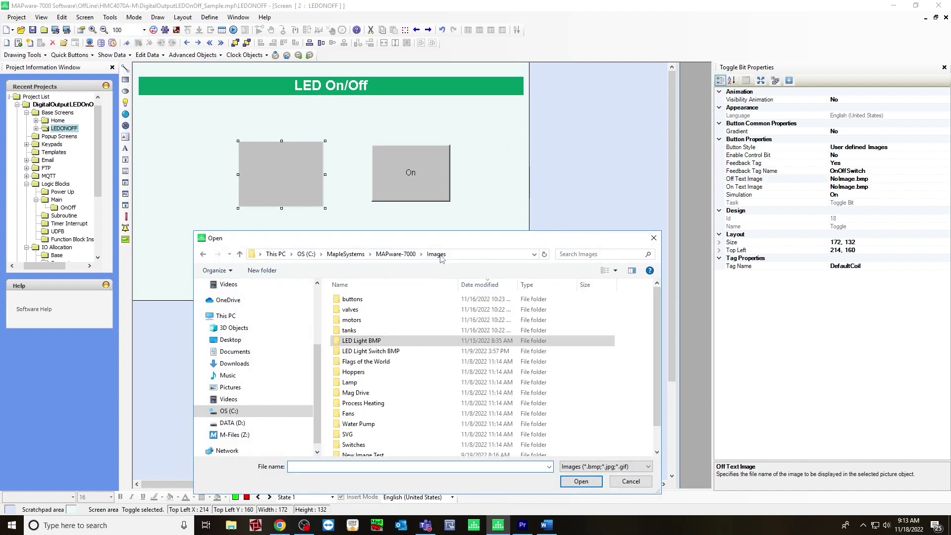
{"action": "left_click", "coordinate": [382, 354]}
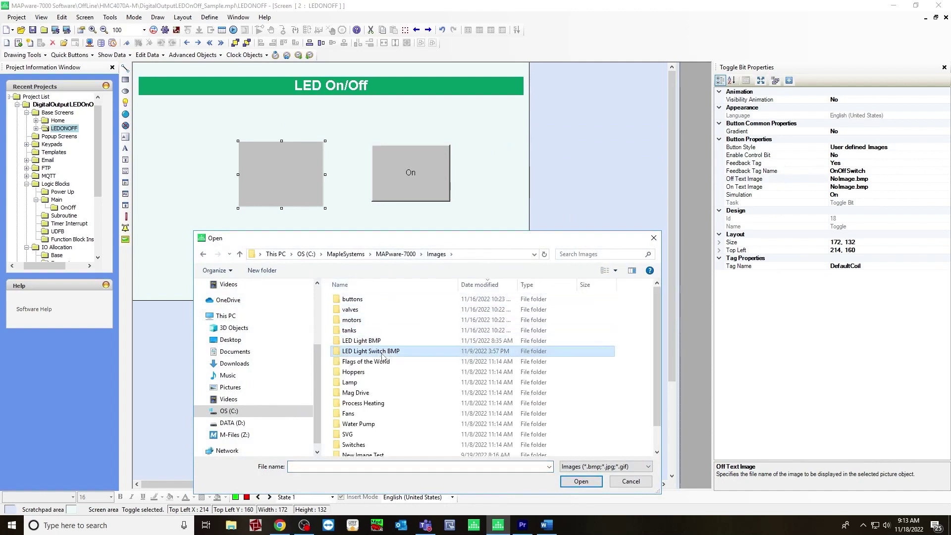
{"action": "double_click", "coordinate": [382, 352]}
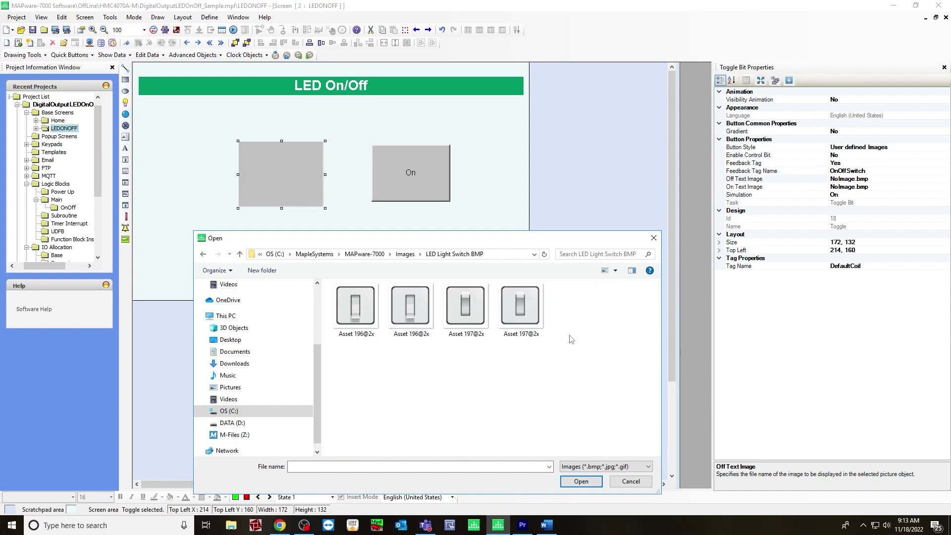
{"action": "left_click", "coordinate": [366, 307]}
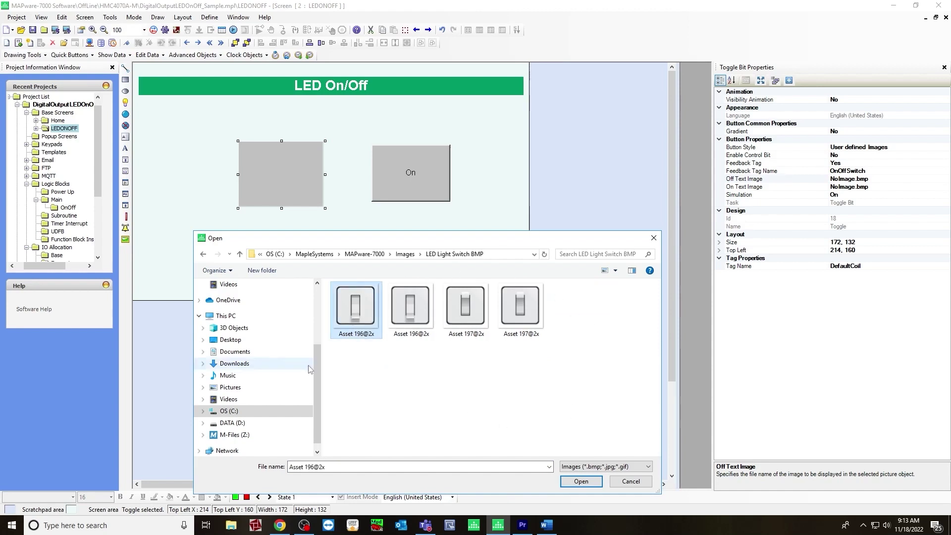
{"action": "left_click", "coordinate": [583, 481]}
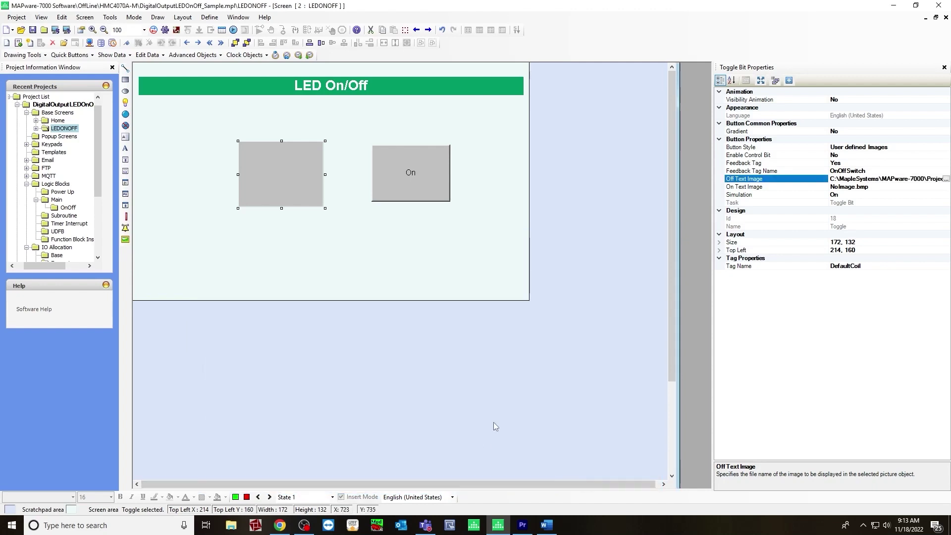
Set the on image to Asset 197@2x, then enlarge the switch to 311×243 and shift it down-right.
{"action": "left_click", "coordinate": [808, 187]}
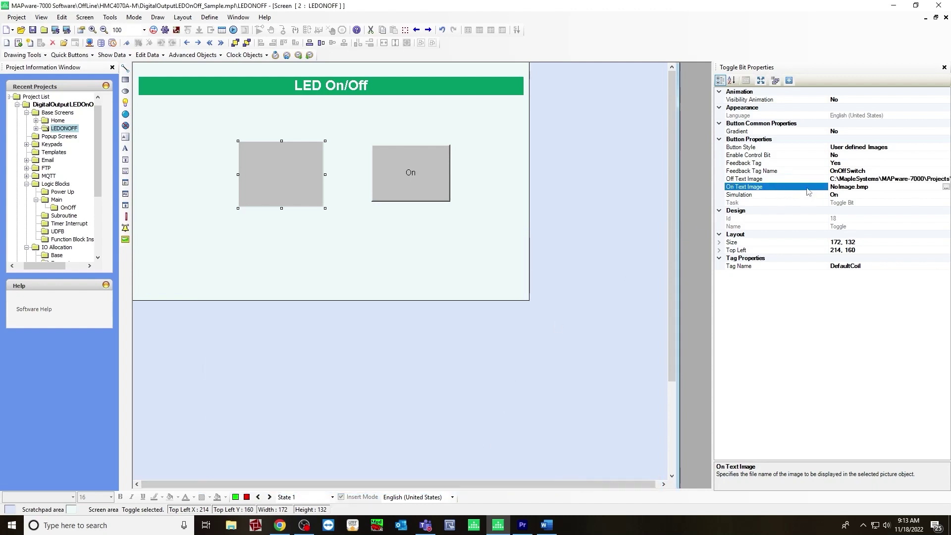
{"action": "left_click", "coordinate": [947, 187]}
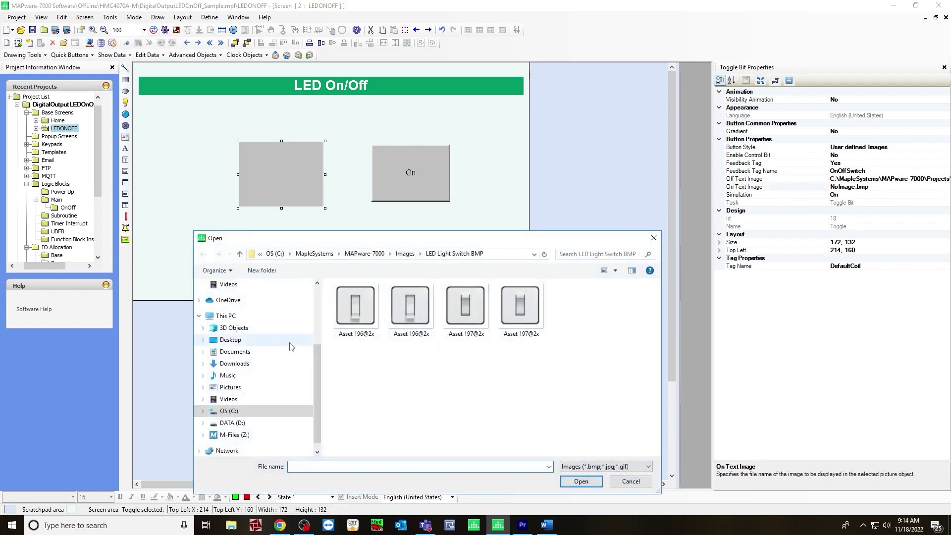
{"action": "left_click", "coordinate": [458, 304]}
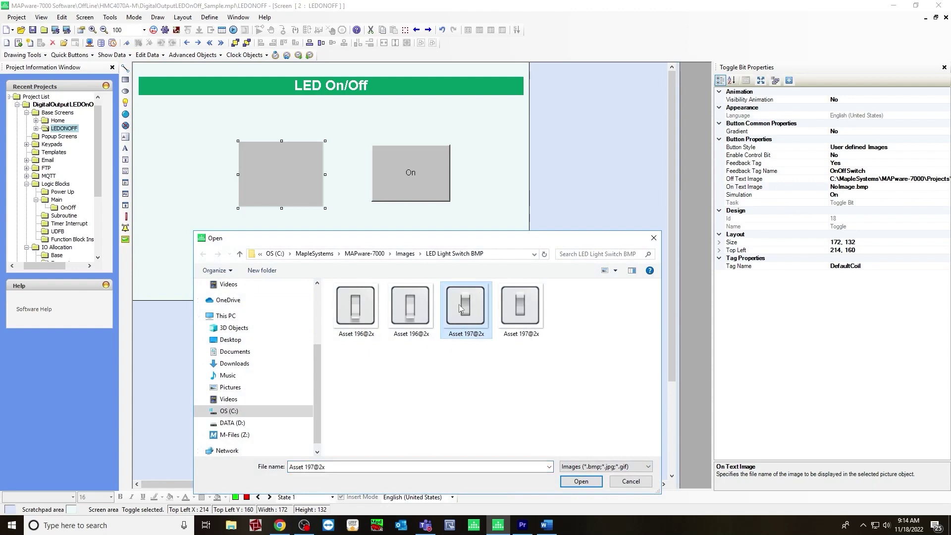
{"action": "left_click", "coordinate": [581, 482]}
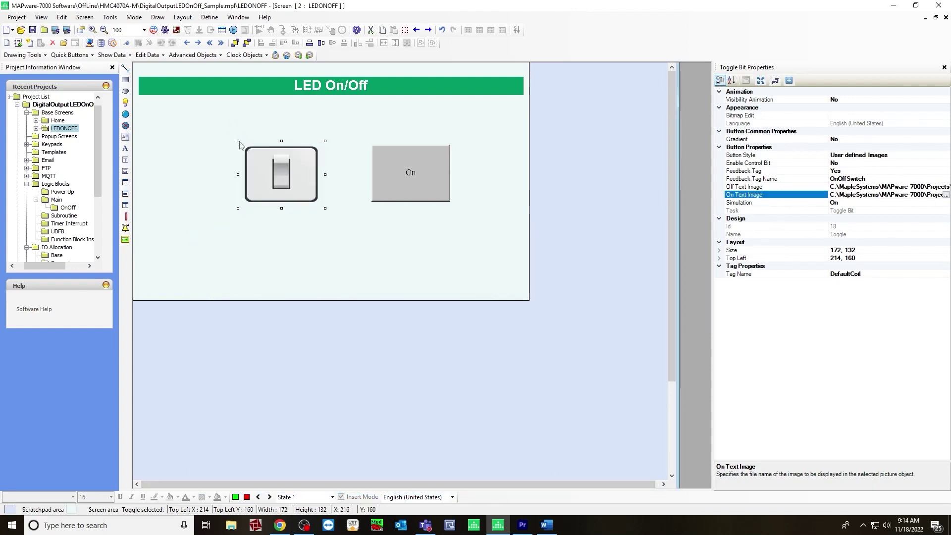
{"action": "left_click_drag", "start_coordinate": [236, 141], "coordinate": [171, 88]}
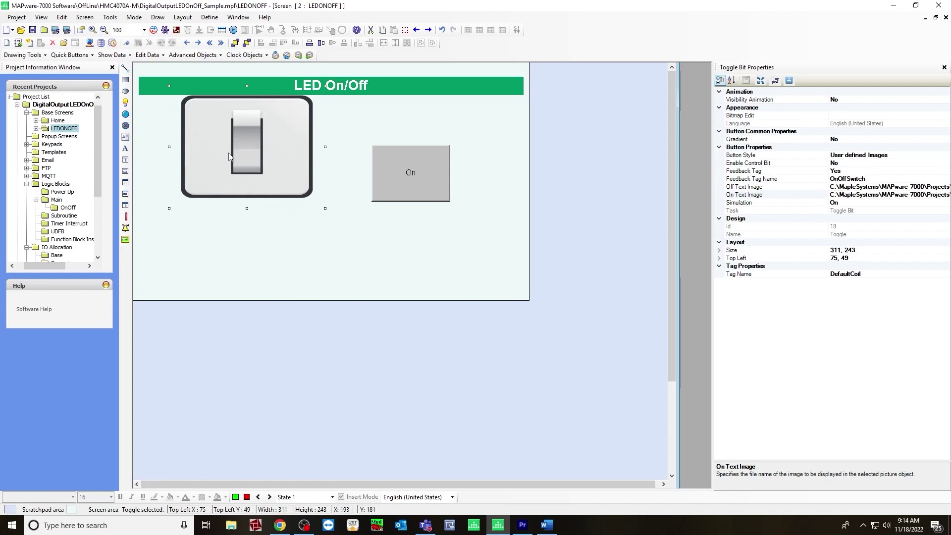
{"action": "left_click_drag", "start_coordinate": [231, 153], "coordinate": [256, 183]}
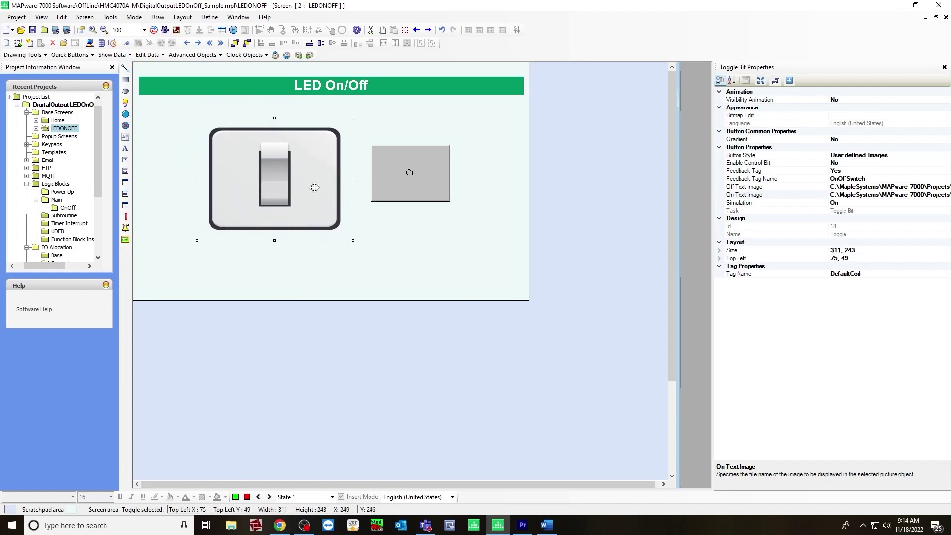
Link the lamp to the Slot01_OP_Coil_00000 tag and shift it down-right.
{"action": "left_click", "coordinate": [414, 187]}
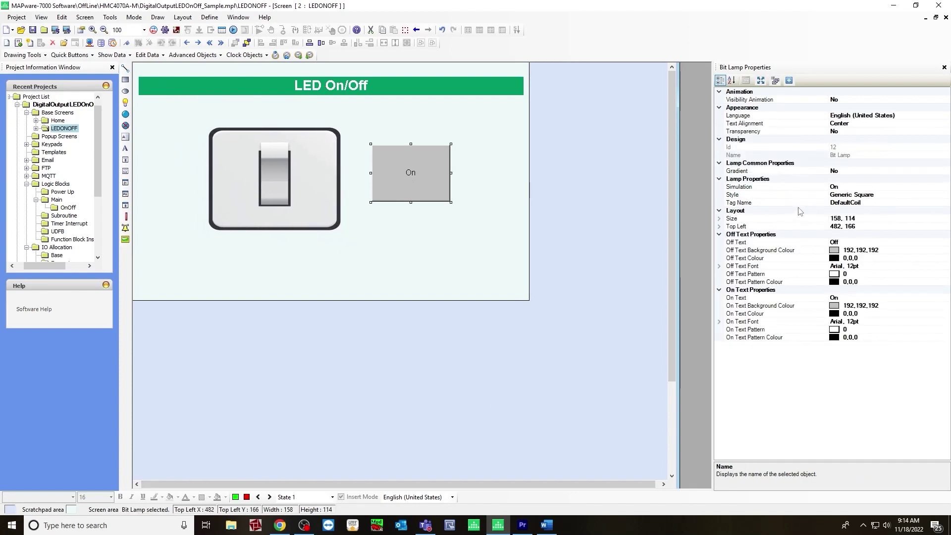
{"action": "left_click", "coordinate": [800, 203]}
{"action": "left_click", "coordinate": [943, 202]}
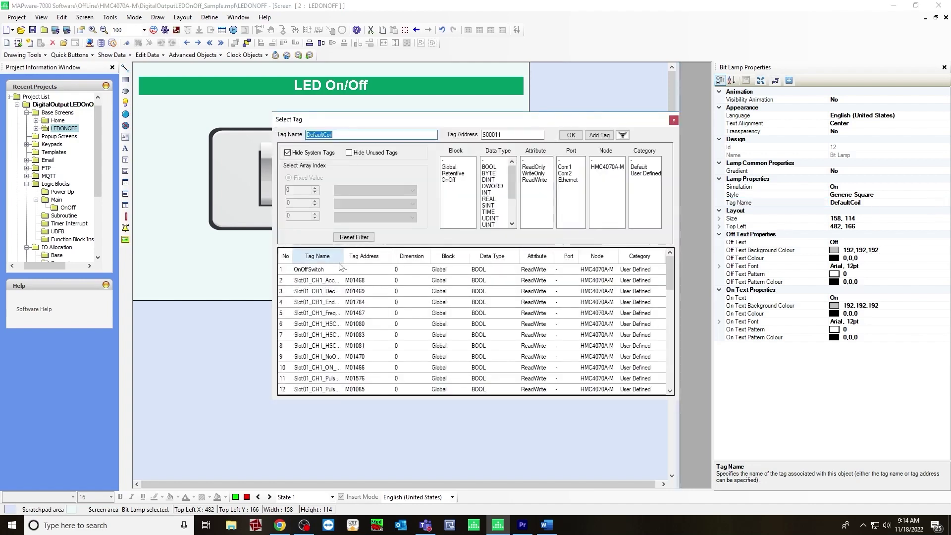
{"action": "left_click_drag", "start_coordinate": [343, 255], "coordinate": [378, 256]}
{"action": "scroll", "coordinate": [348, 347], "scroll_direction": "down", "scroll_amount": 3}
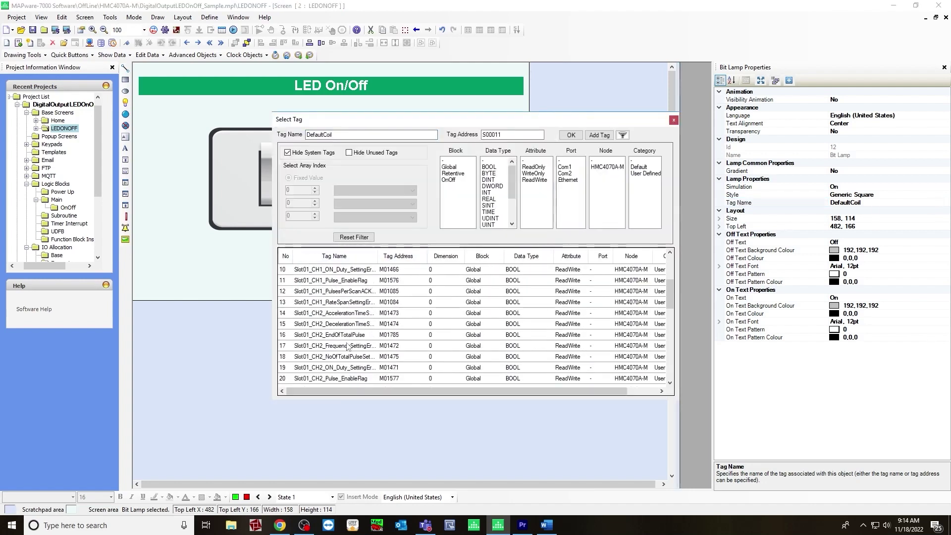
{"action": "scroll", "coordinate": [347, 346], "scroll_direction": "down", "scroll_amount": 5}
{"action": "left_click", "coordinate": [347, 280]}
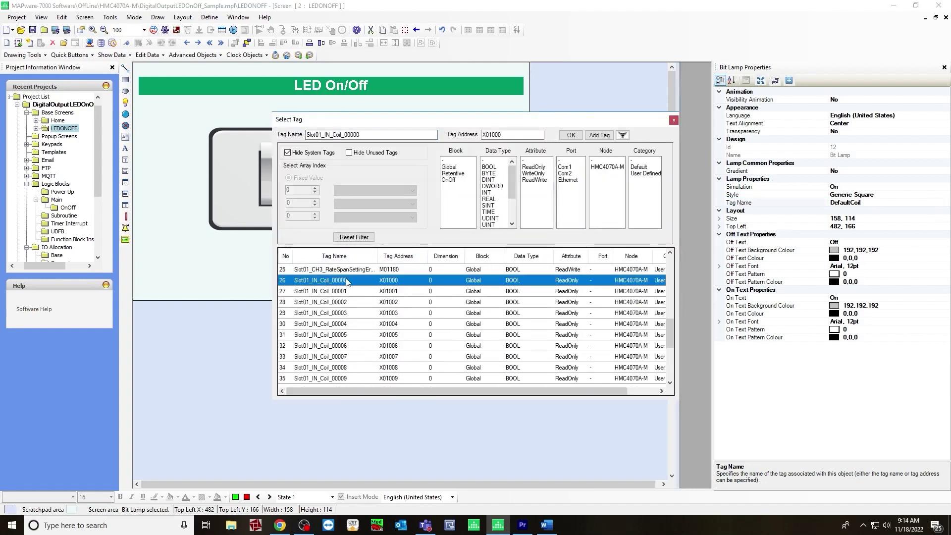
{"action": "scroll", "coordinate": [345, 302], "scroll_direction": "down", "scroll_amount": 3}
{"action": "left_click", "coordinate": [347, 313]}
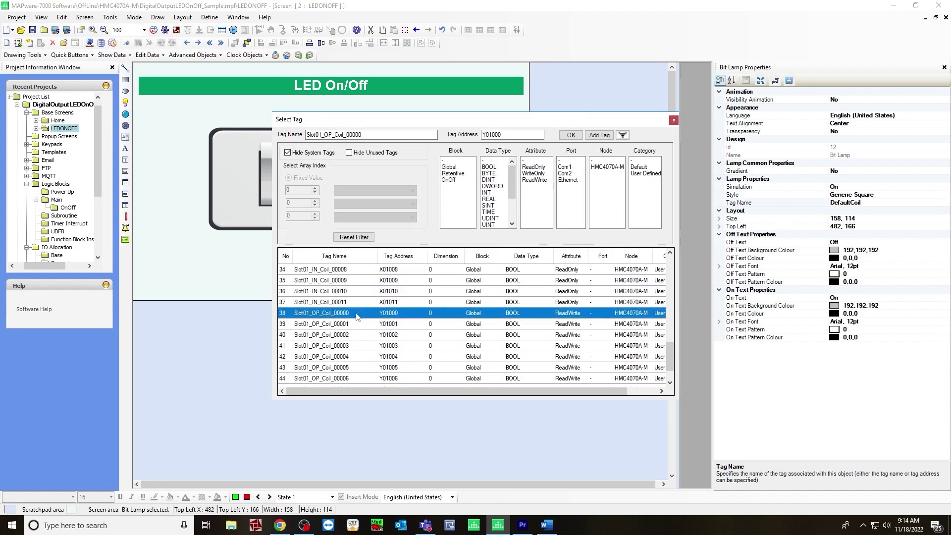
{"action": "left_click", "coordinate": [570, 135]}
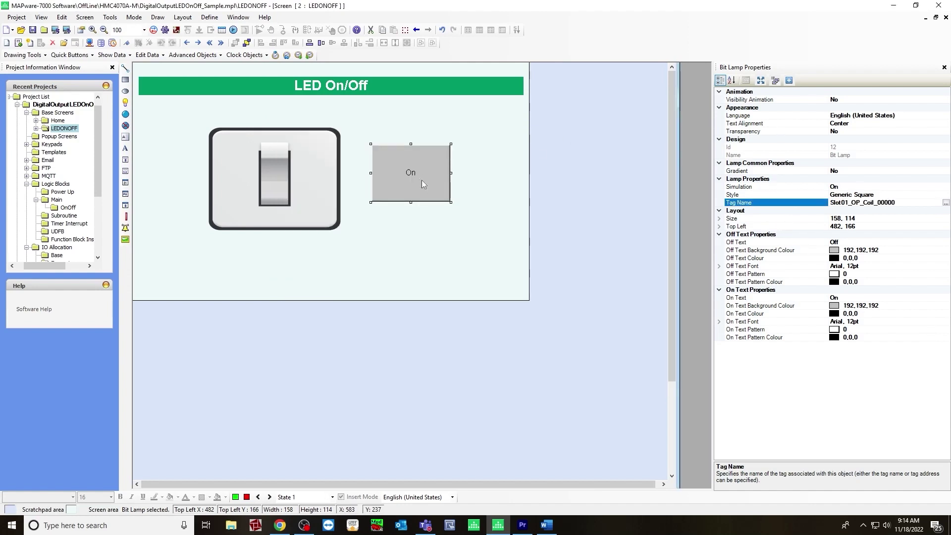
{"action": "left_click_drag", "start_coordinate": [421, 180], "coordinate": [437, 191]}
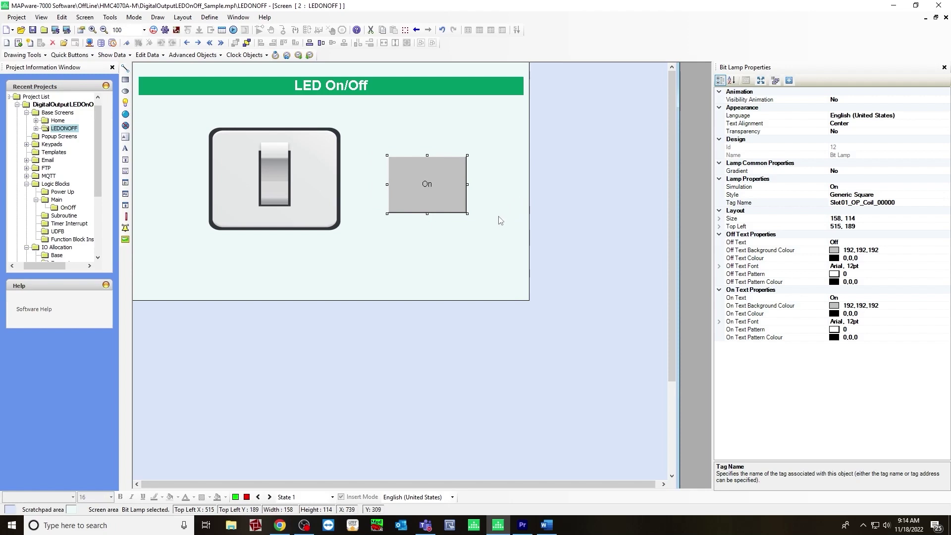
Switch the lamp style to User defined Images with black LED Asset 186@2x as the off image.
{"action": "left_click", "coordinate": [791, 196]}
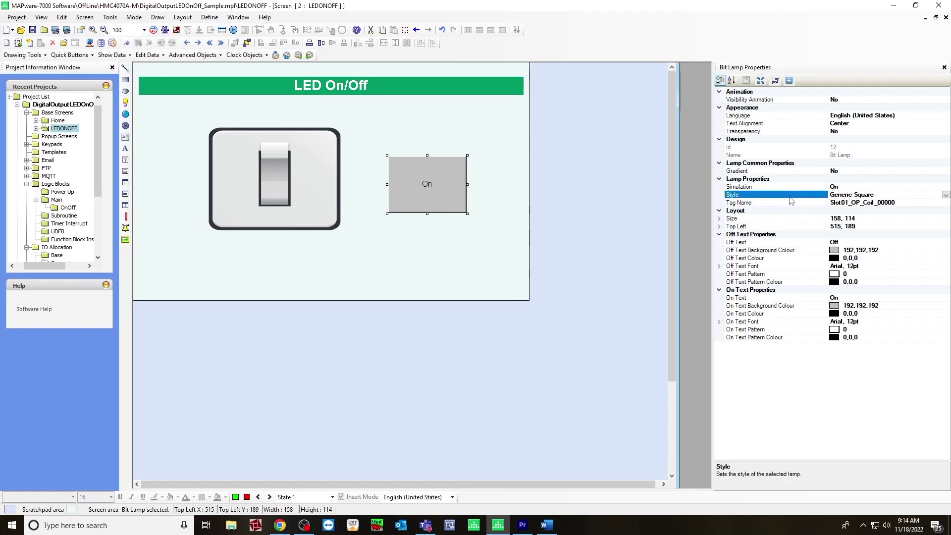
{"action": "left_click", "coordinate": [945, 195]}
{"action": "left_click", "coordinate": [871, 225]}
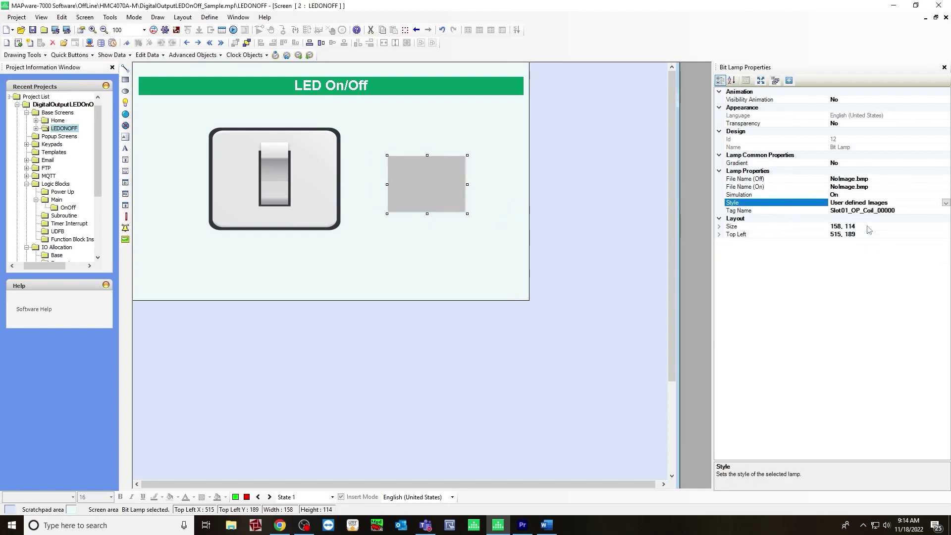
{"action": "left_click", "coordinate": [784, 179]}
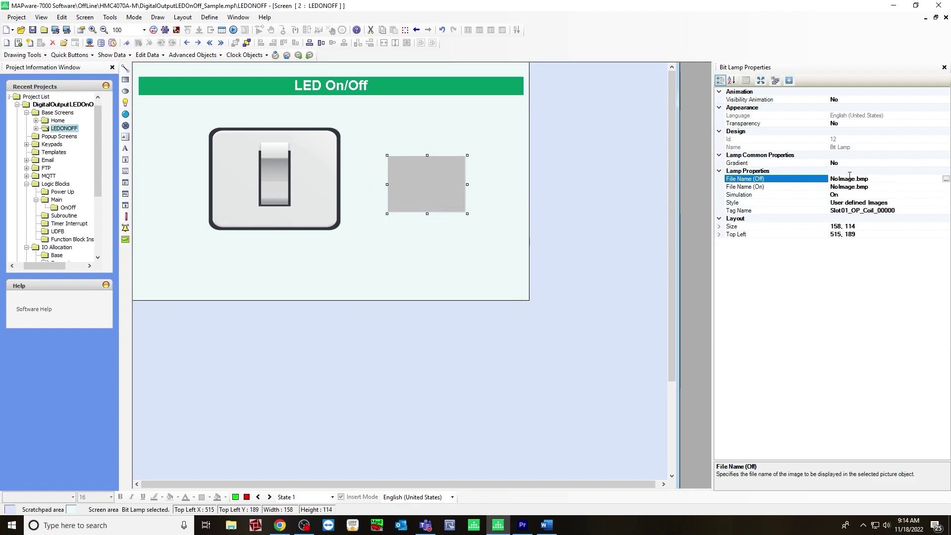
{"action": "left_click", "coordinate": [946, 179]}
{"action": "left_click", "coordinate": [406, 253]}
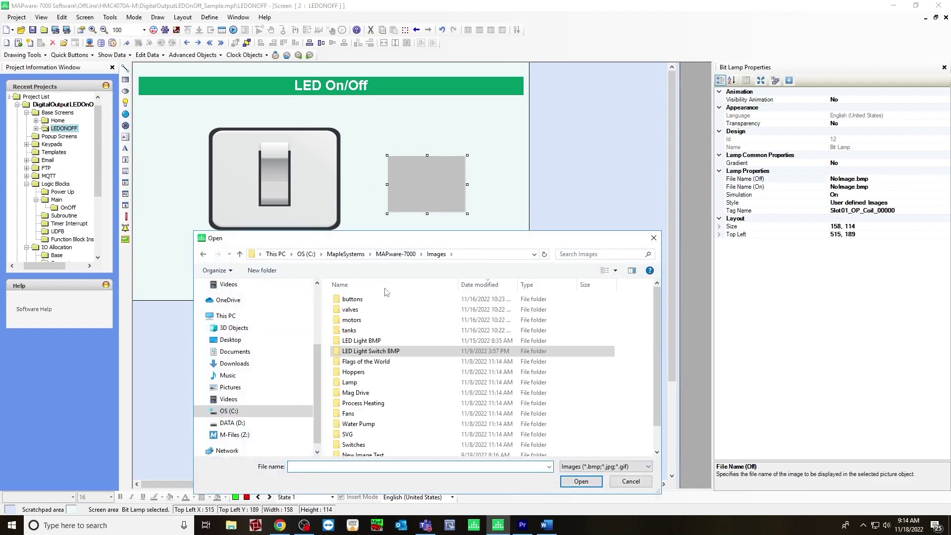
{"action": "double_click", "coordinate": [356, 341]}
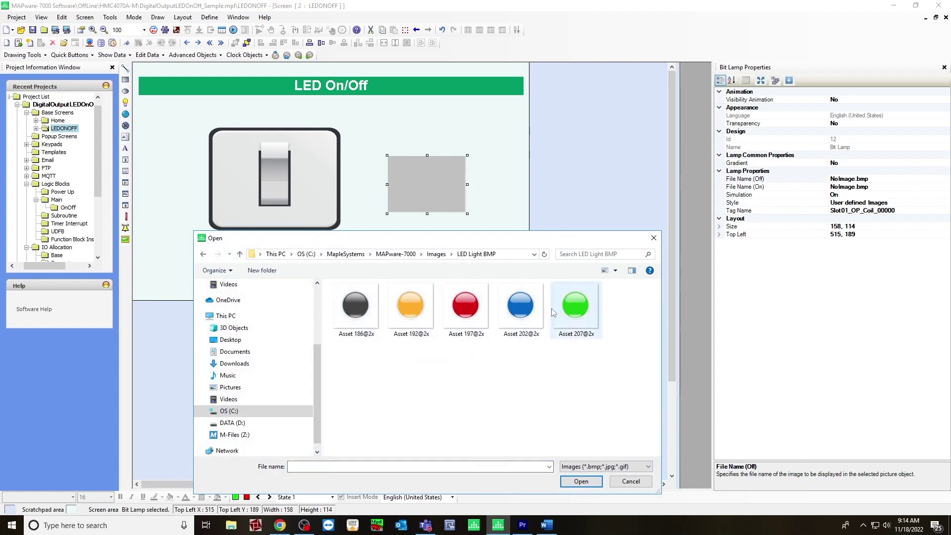
{"action": "left_click", "coordinate": [368, 317]}
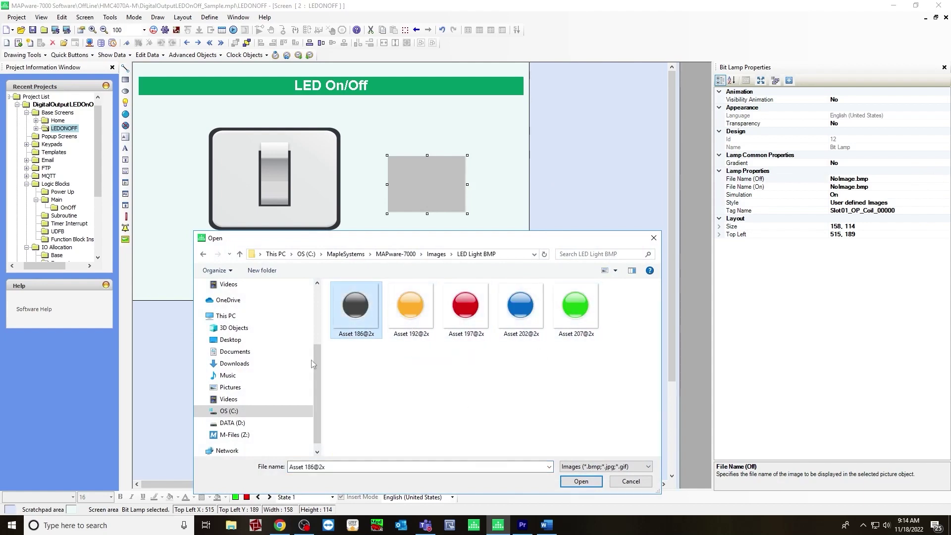
{"action": "left_click", "coordinate": [564, 481]}
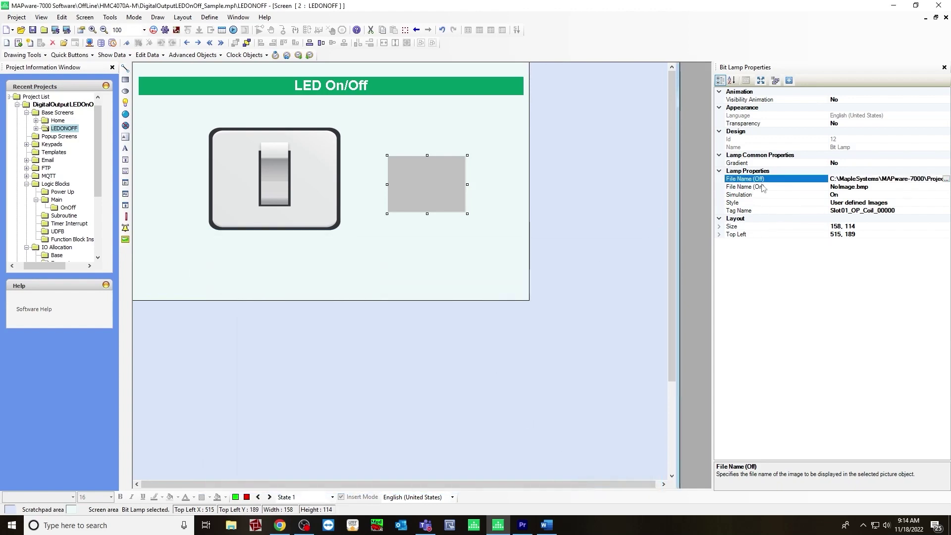
Use green LED Asset 207@2x as the lamp's on image and enlarge the lamp to fit.
{"action": "left_click", "coordinate": [763, 188]}
{"action": "left_click", "coordinate": [946, 187]}
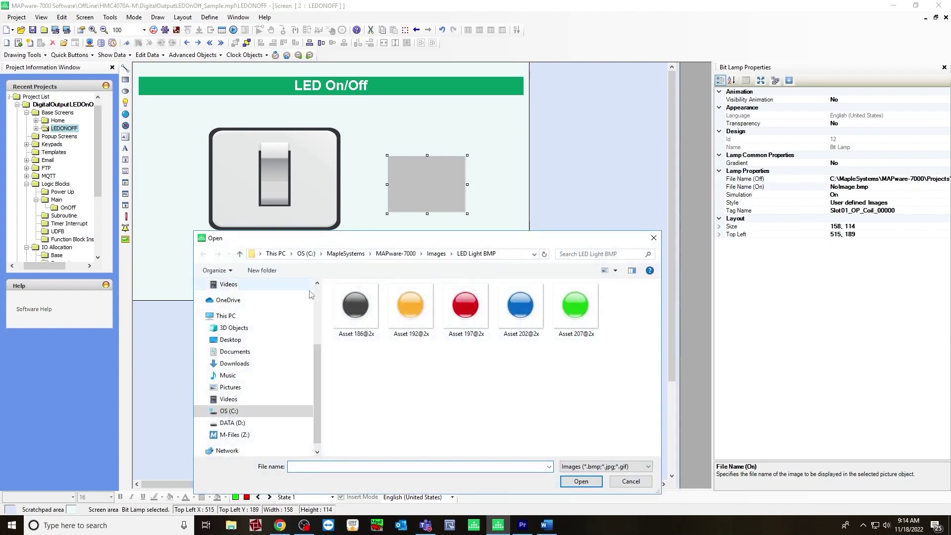
{"action": "double_click", "coordinate": [568, 317]}
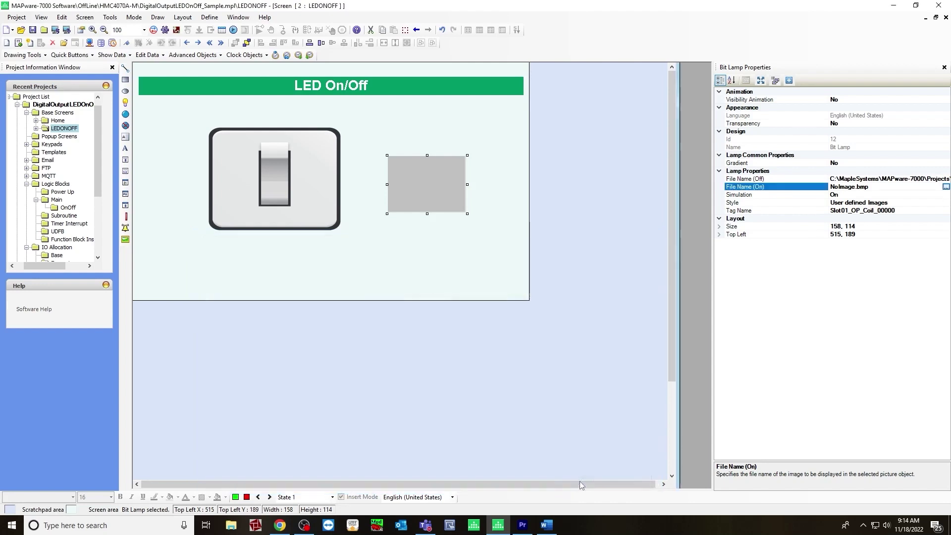
{"action": "left_click_drag", "start_coordinate": [388, 148], "coordinate": [367, 119]}
{"action": "left_click", "coordinate": [341, 124]}
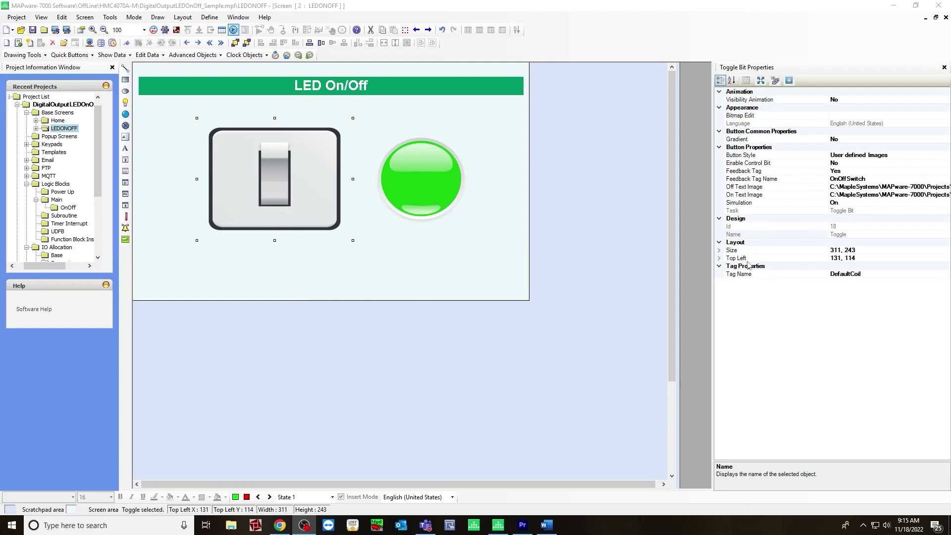
Replace the toggle switch's DefaultCoil tag name with OnOffSwitch.
{"action": "left_click", "coordinate": [874, 275]}
{"action": "left_click", "coordinate": [947, 274]}
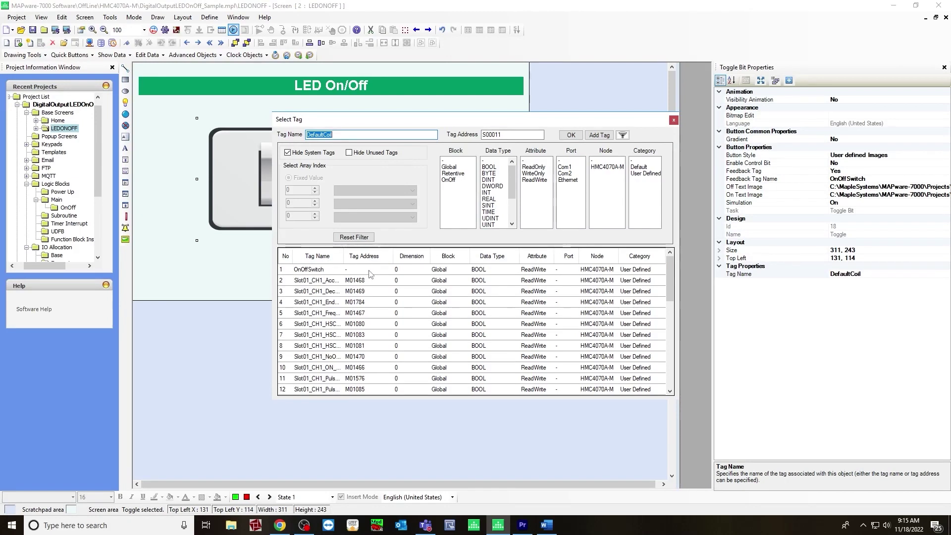
{"action": "left_click", "coordinate": [307, 272]}
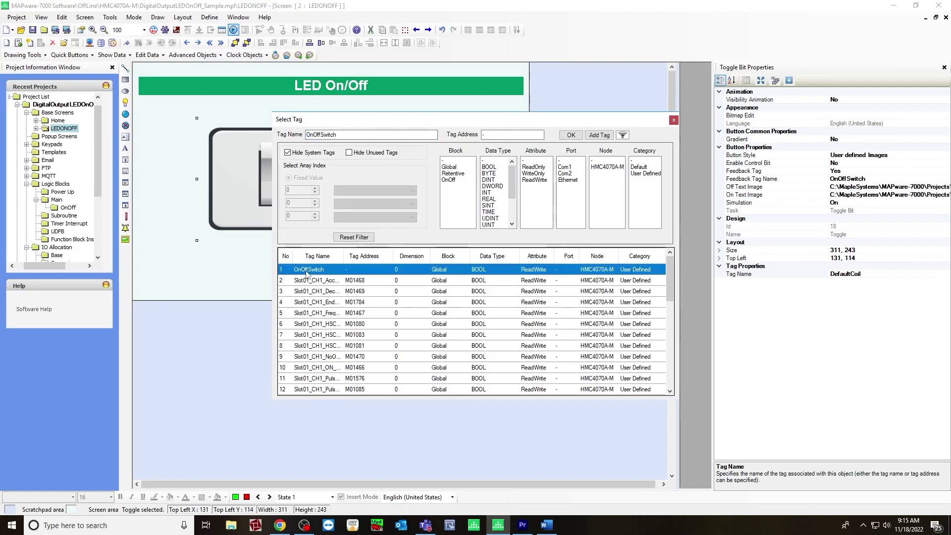
{"action": "left_click", "coordinate": [571, 135]}
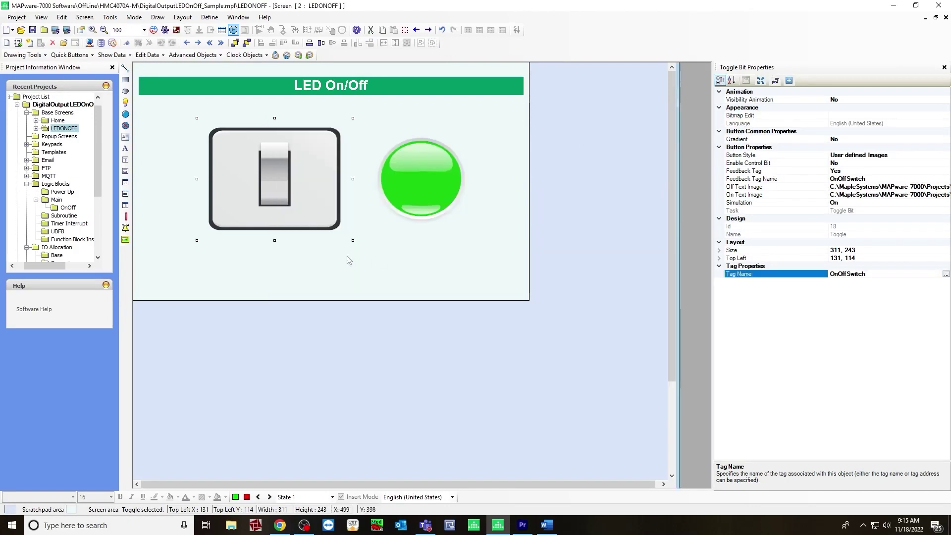
Run the simulation and toggle the LED On/Off screen's switch on, off and on again.
{"action": "left_click", "coordinate": [234, 31]}
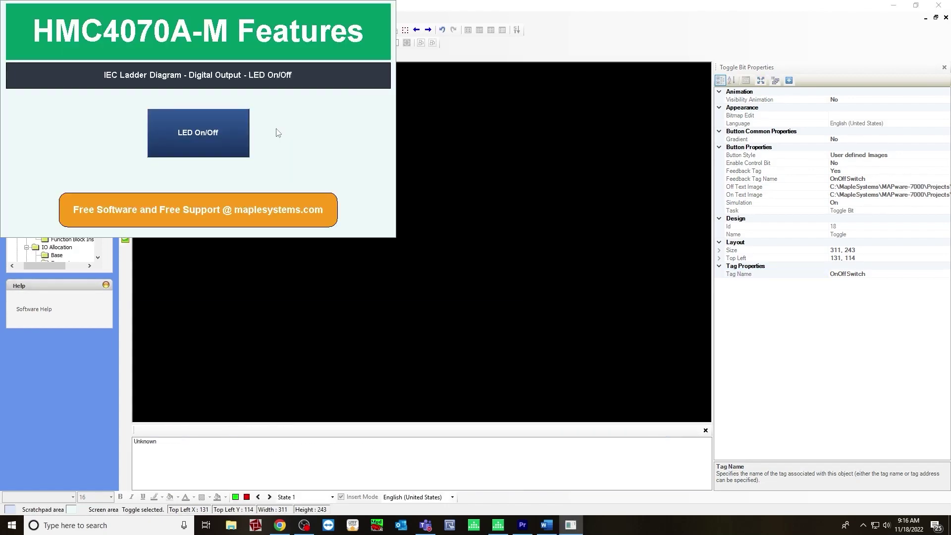
{"action": "left_click", "coordinate": [200, 155]}
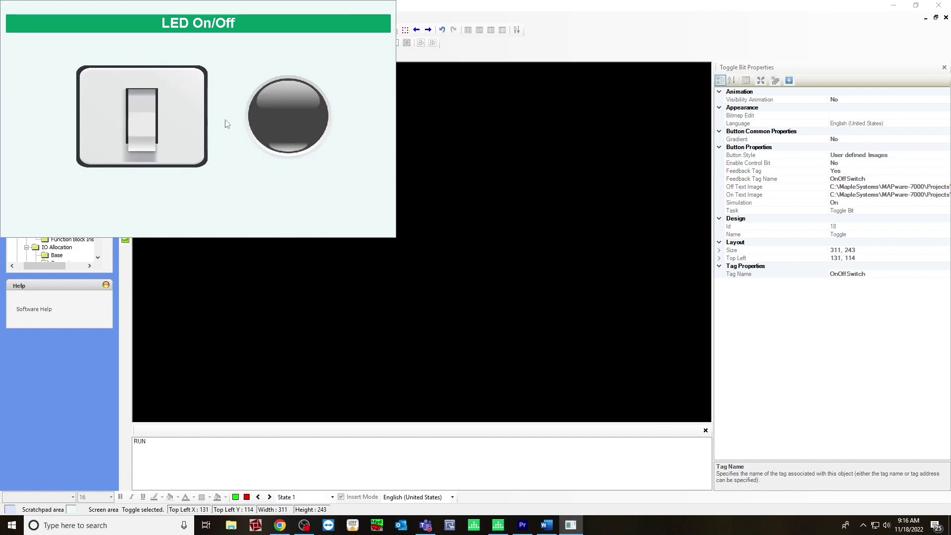
{"action": "left_click", "coordinate": [132, 138]}
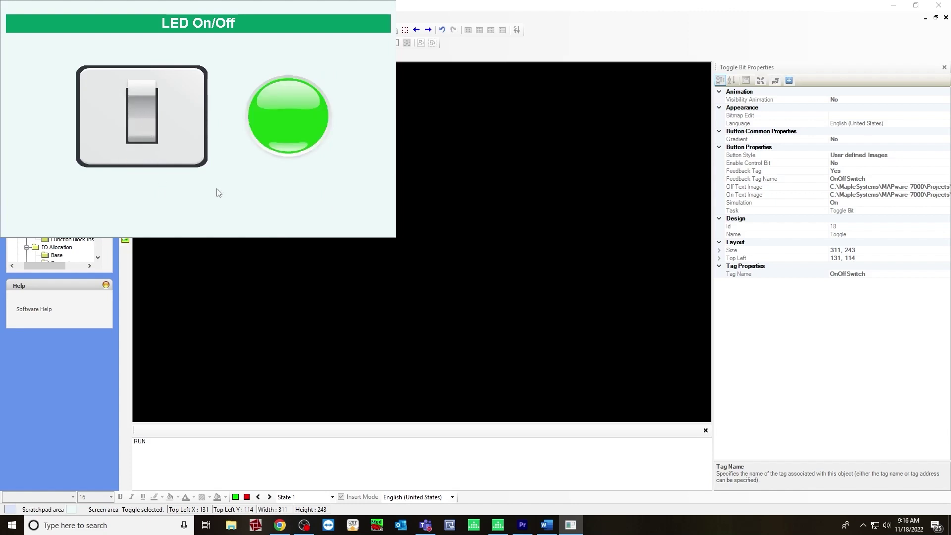
{"action": "left_click", "coordinate": [146, 110]}
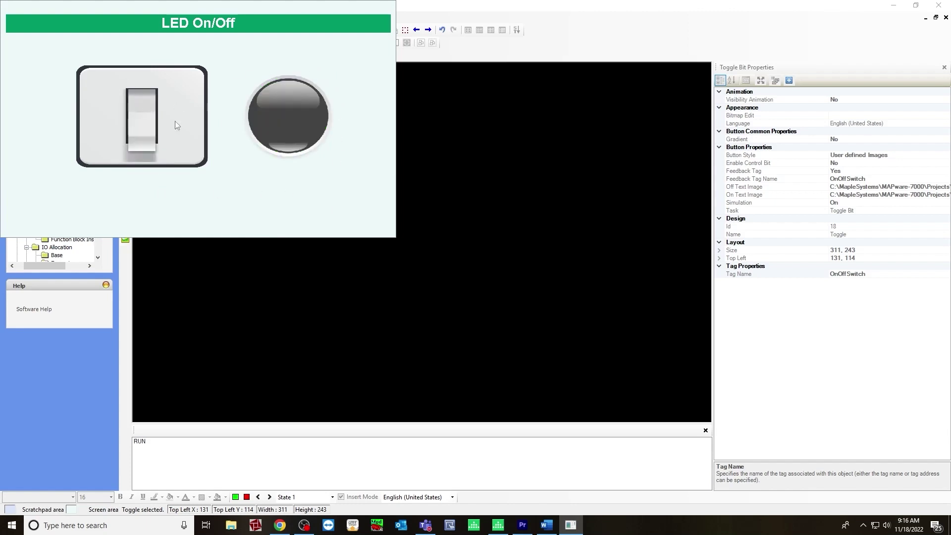
{"action": "left_click", "coordinate": [146, 138]}
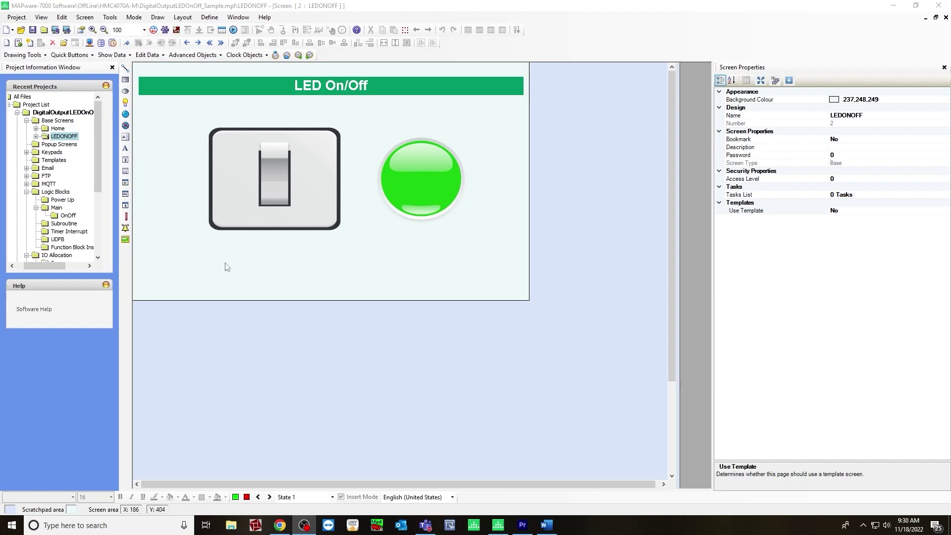
Go online with download, sending only the application (no firmware) to the HMC4070.
{"action": "left_click", "coordinate": [134, 18]}
{"action": "left_click", "coordinate": [134, 18]}
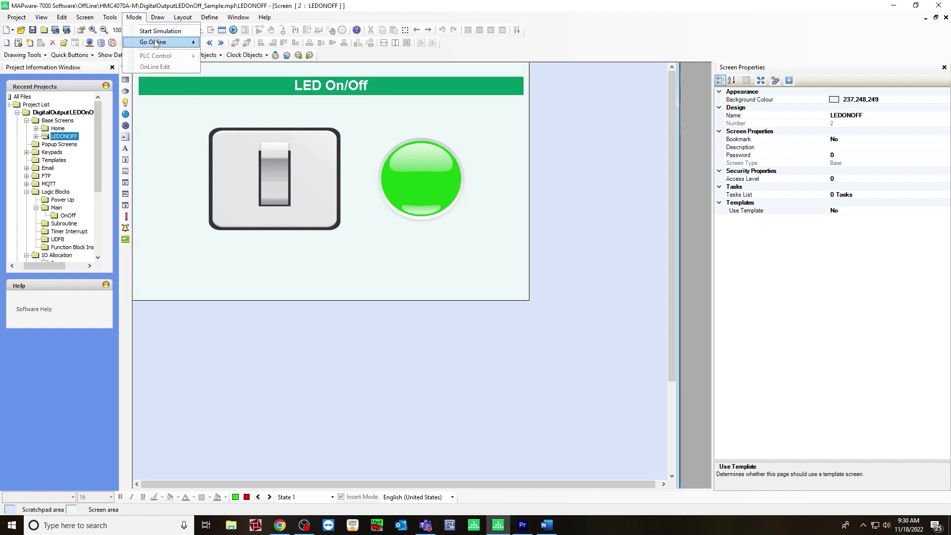
{"action": "mouse_move", "coordinate": [156, 42]}
{"action": "left_click", "coordinate": [238, 43]}
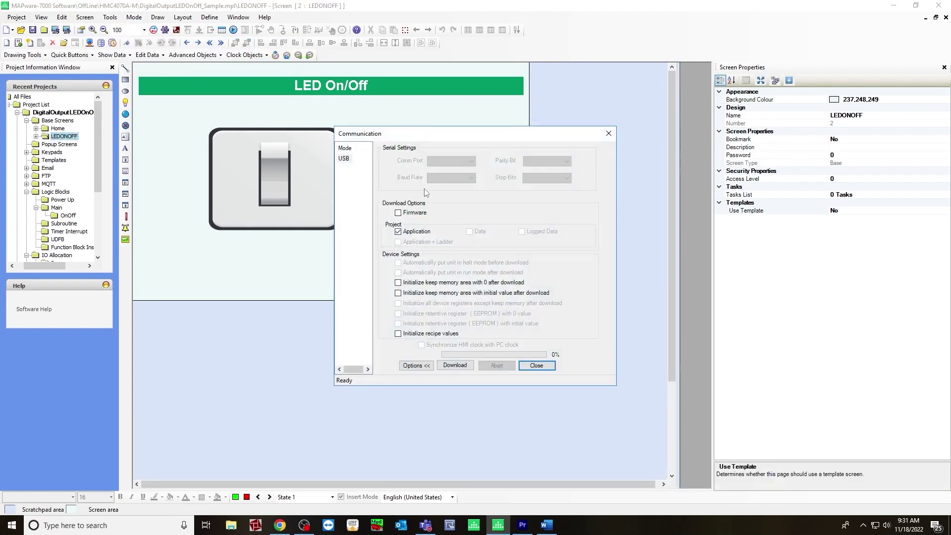
{"action": "left_click", "coordinate": [398, 213]}
{"action": "left_click", "coordinate": [397, 231]}
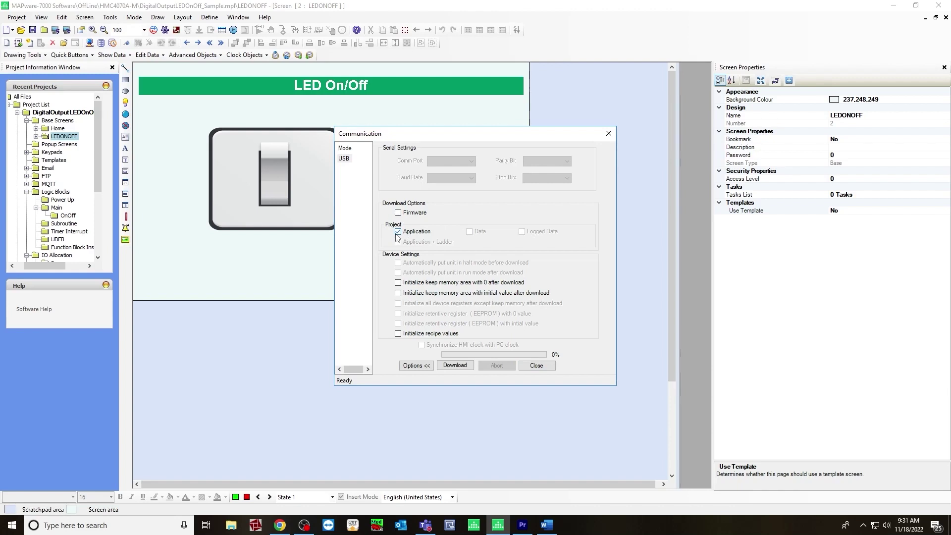
{"action": "left_click", "coordinate": [455, 365]}
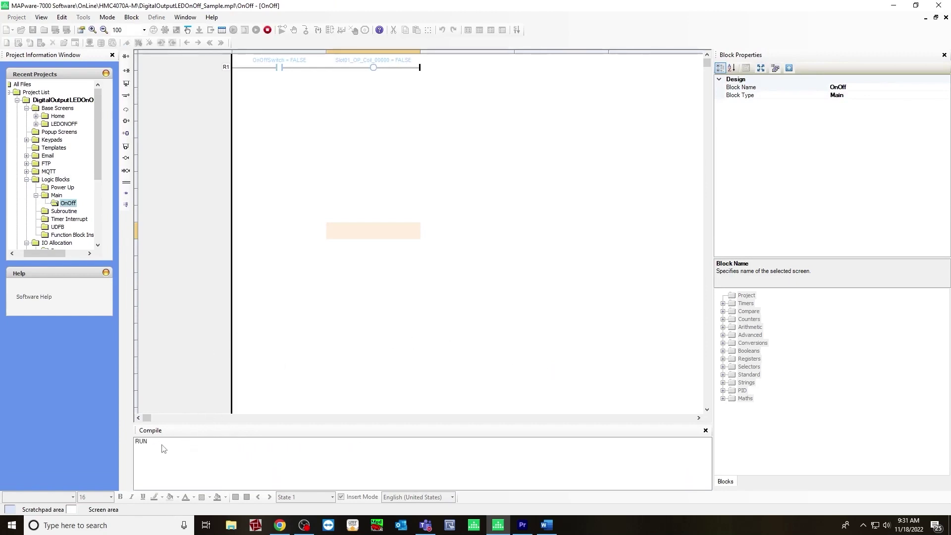
Launch VNC Viewer by searching Windows for 'vnc'.
{"action": "left_click", "coordinate": [132, 520]}
{"action": "type", "text": "vnc"}
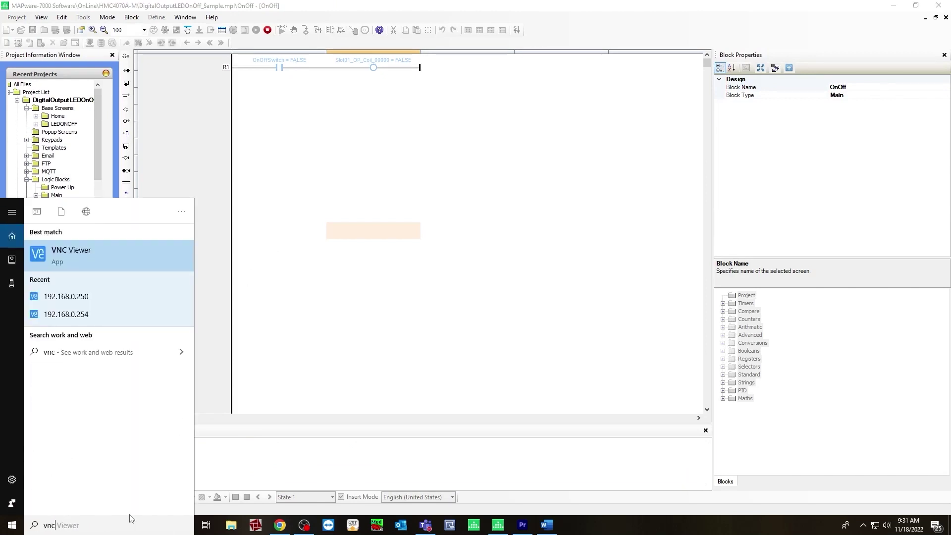
{"action": "key", "text": "Return"}
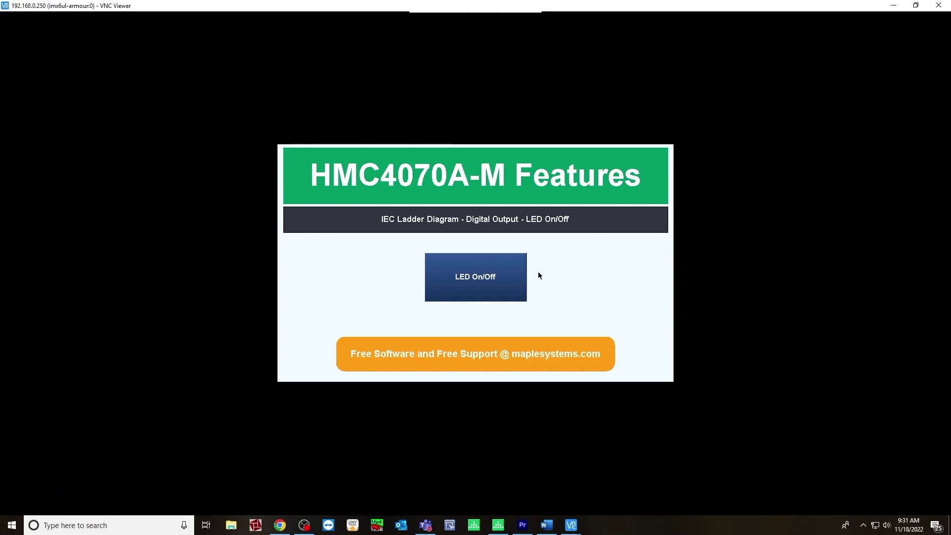
Open the HMI's LED On/Off screen and flip the switch on, off and on again.
{"action": "left_click", "coordinate": [508, 281]}
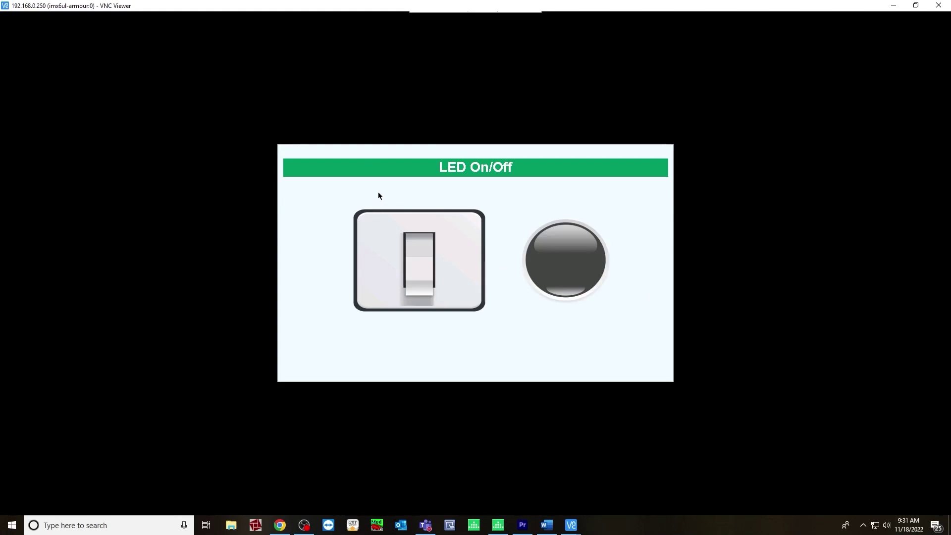
{"action": "left_click", "coordinate": [424, 281]}
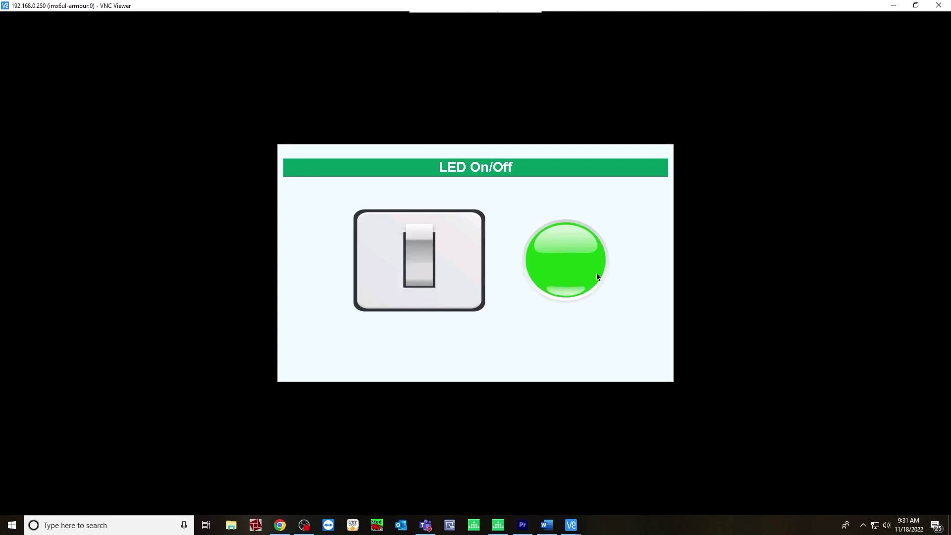
{"action": "left_click", "coordinate": [428, 247]}
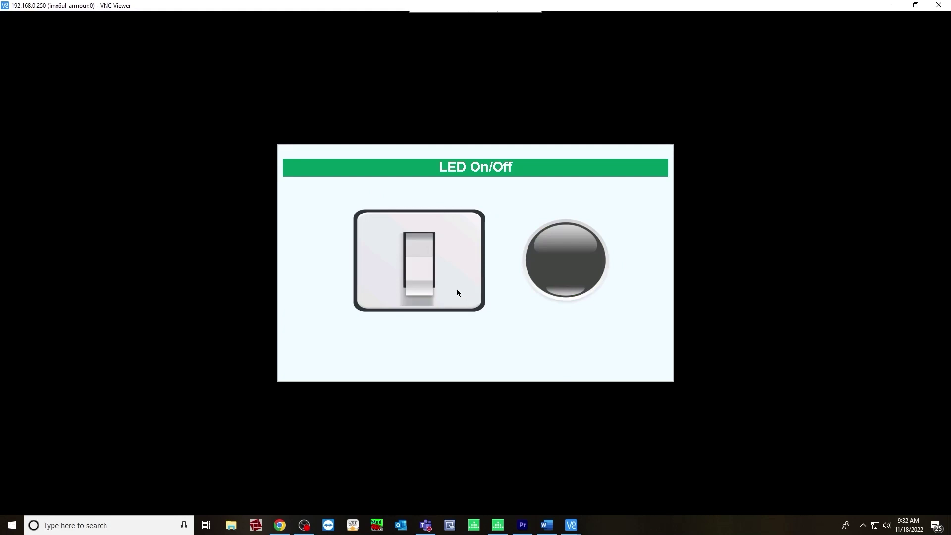
{"action": "left_click", "coordinate": [417, 277]}
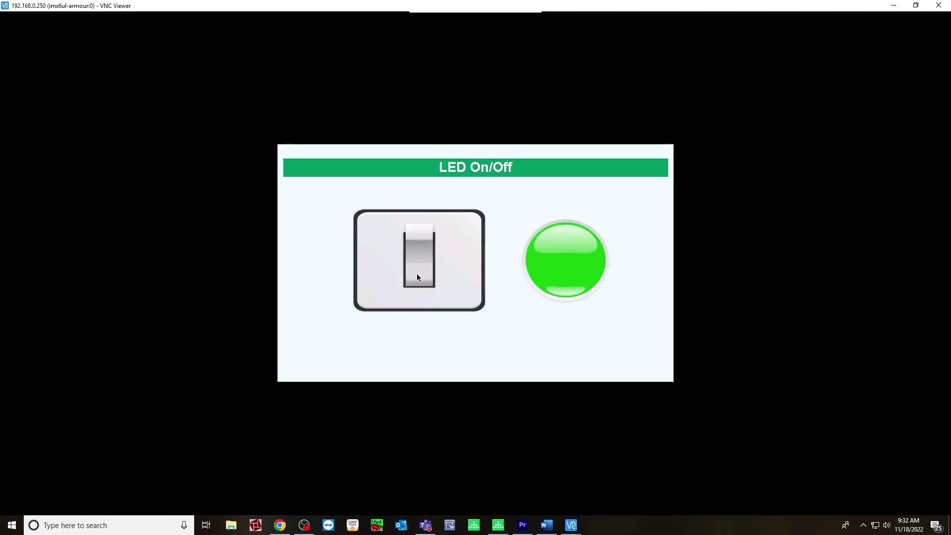